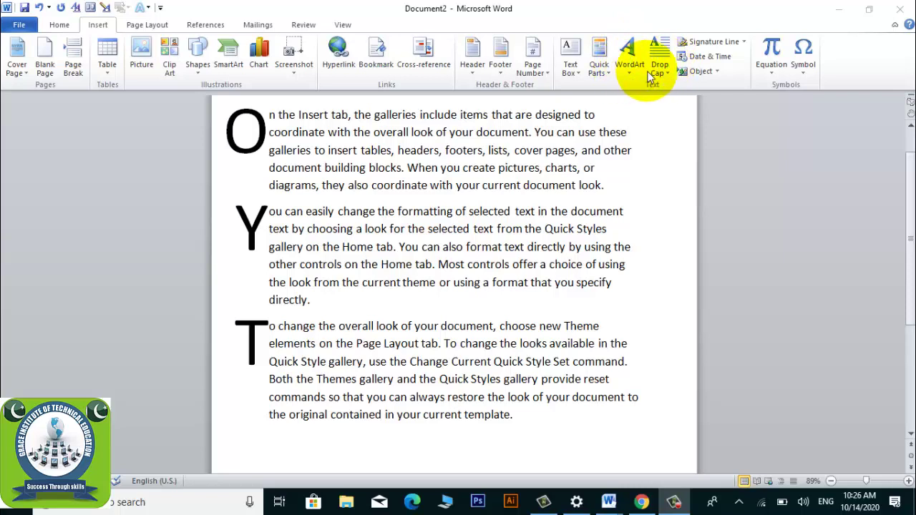
# - Give the first paragraph a dropped capital O from the Drop Cap menu
pyautogui.click(669, 69)
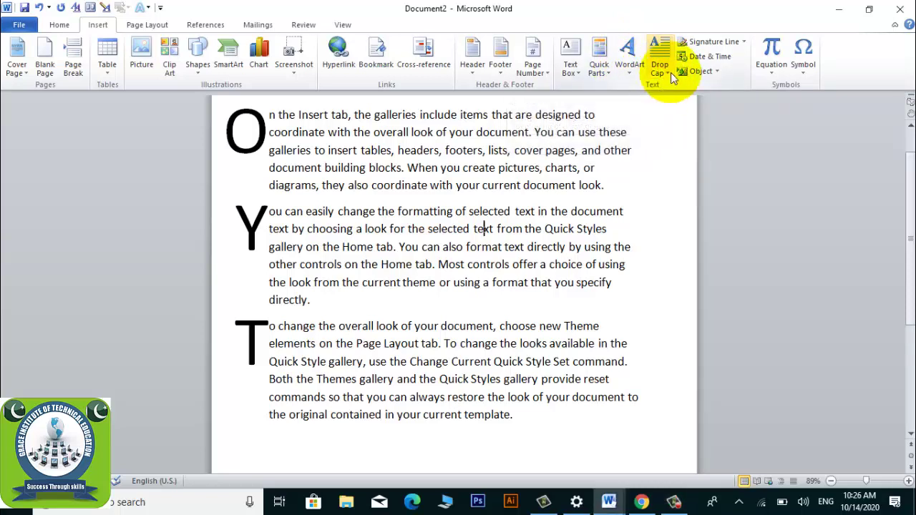
pyautogui.click(671, 72)
pyautogui.click(326, 170)
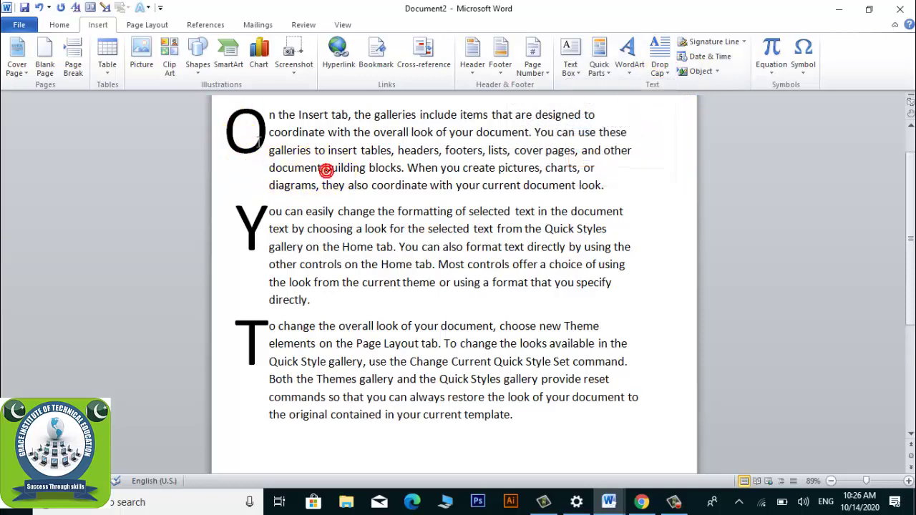
pyautogui.click(355, 135)
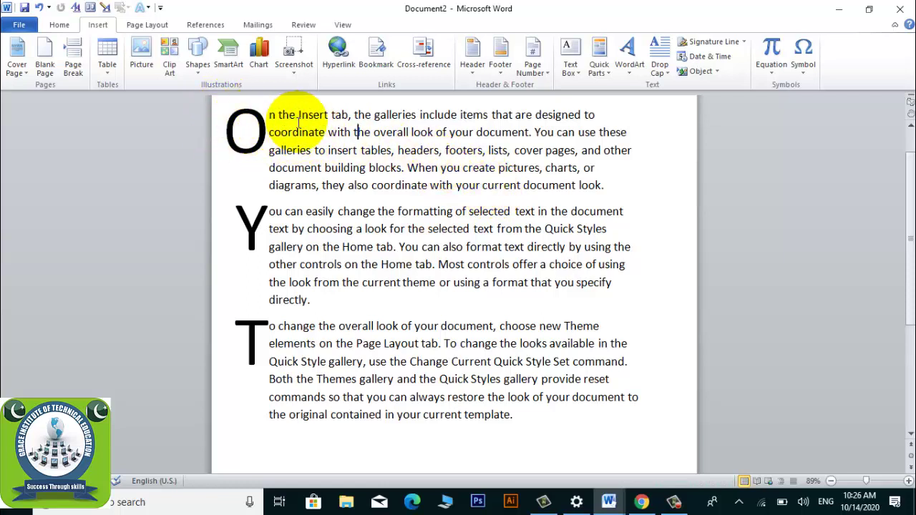
pyautogui.click(666, 61)
pyautogui.click(615, 148)
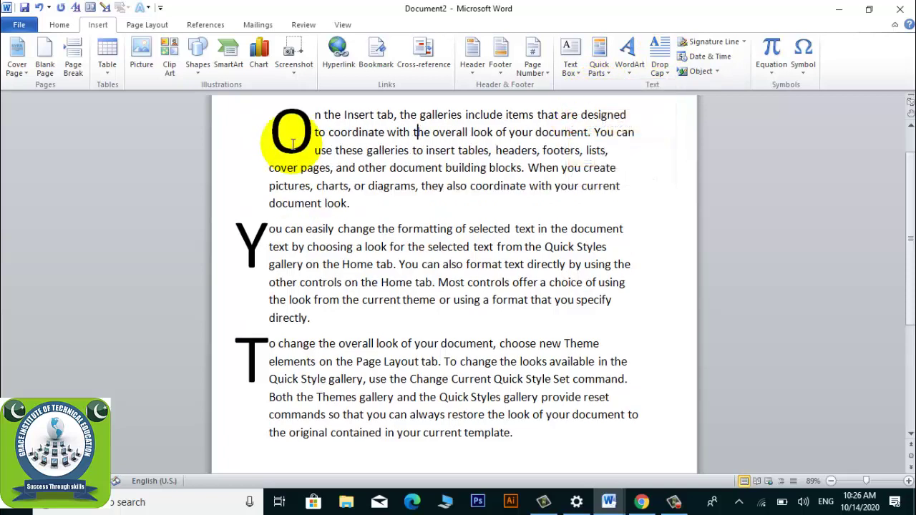
# - Drag the dropped Y to the right, then undo to remove the drop caps
pyautogui.click(300, 113)
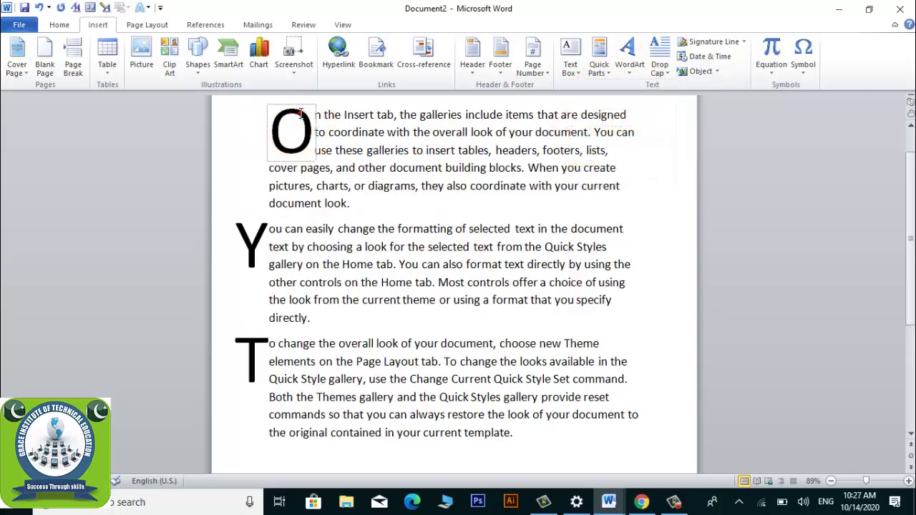
pyautogui.click(265, 229)
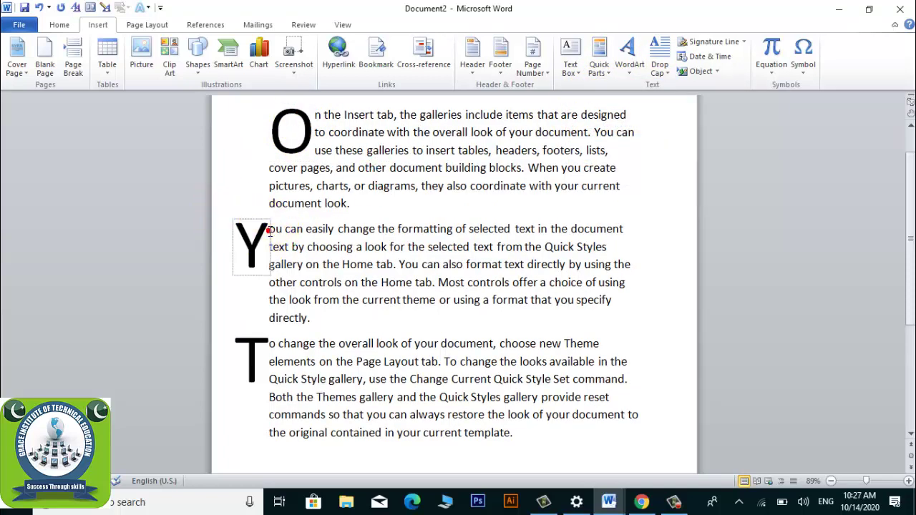
pyautogui.moveTo(269, 230); pyautogui.dragTo(305, 236)
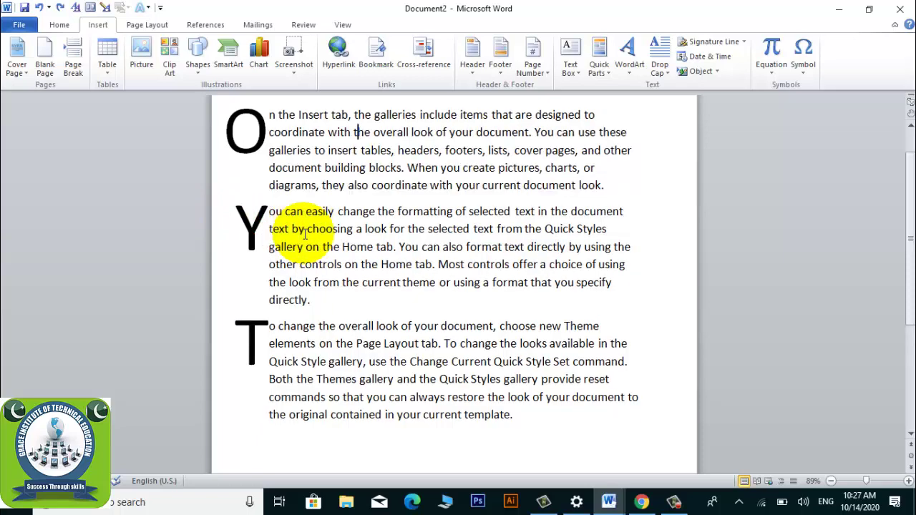
pyautogui.hotkey('ctrl', 'z')
pyautogui.hotkey('ctrl', 'z')
pyautogui.hotkey('ctrl', 'z')
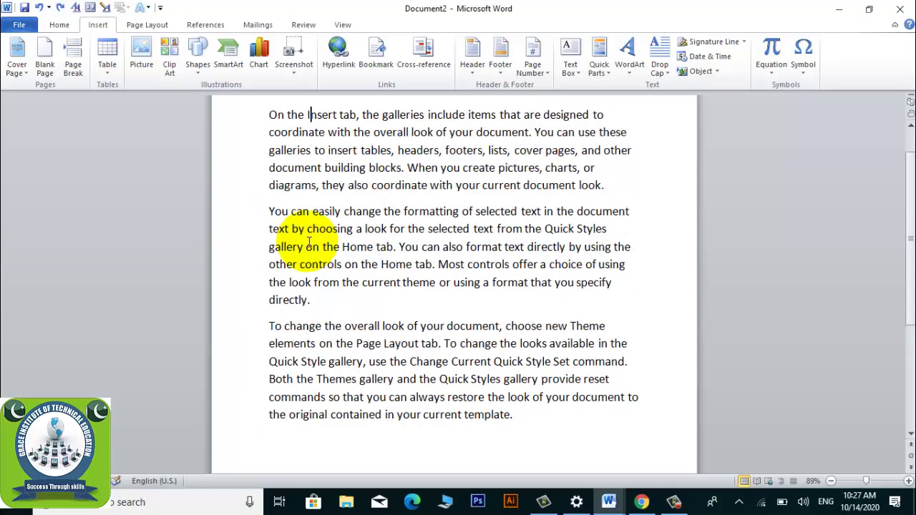
# - Apply a dropped capital O to the first paragraph, undoing an attempted frame enlargement
pyautogui.click(344, 133)
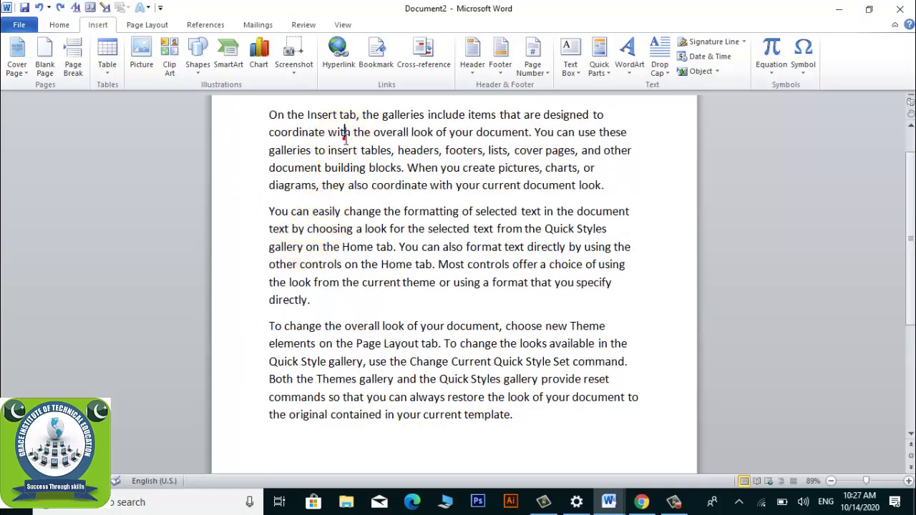
pyautogui.click(664, 70)
pyautogui.click(587, 121)
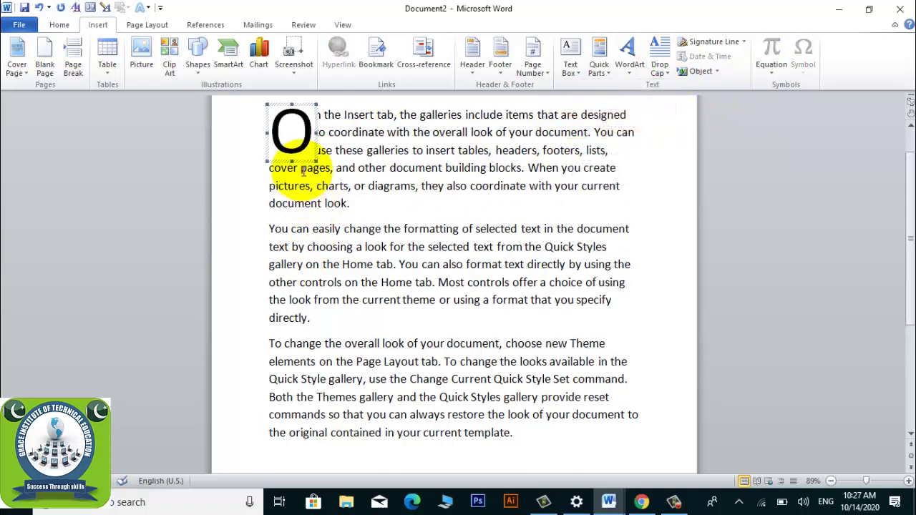
pyautogui.moveTo(312, 161); pyautogui.dragTo(637, 304)
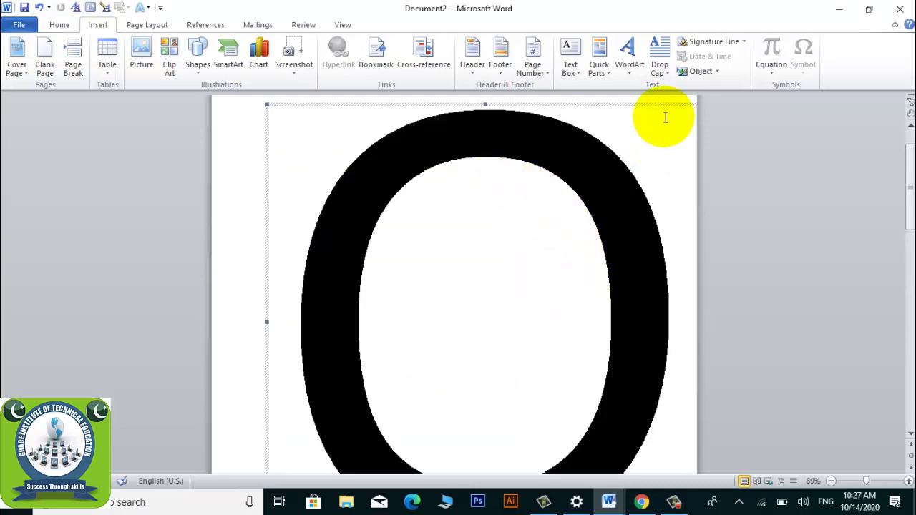
pyautogui.hotkey('ctrl', 'z')
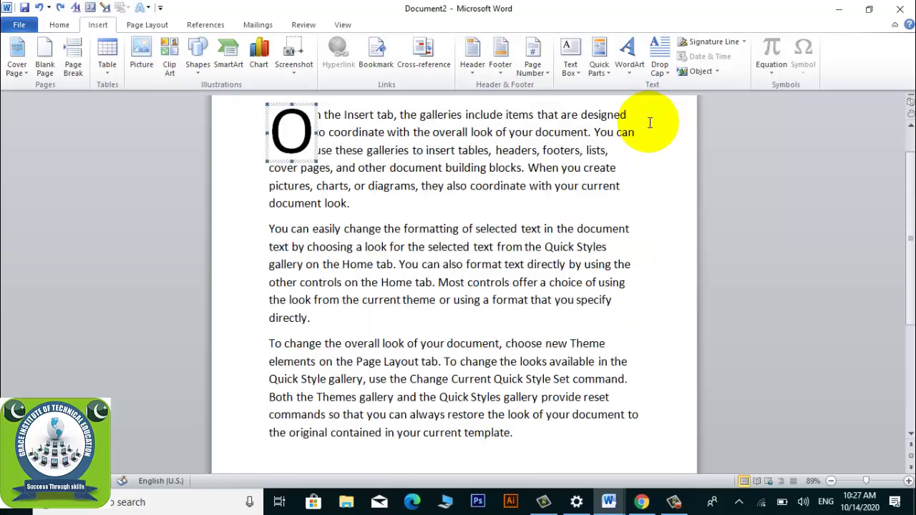
pyautogui.click(341, 115)
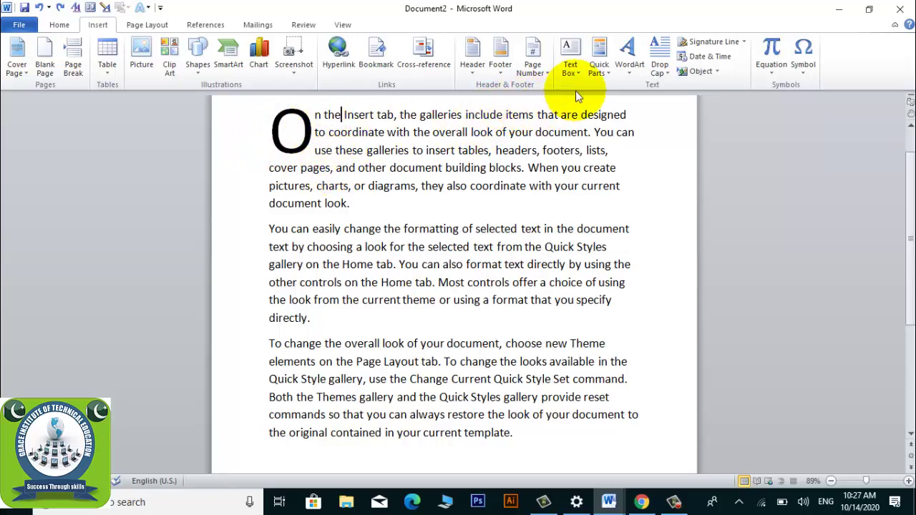
# - In Drop Cap Options, set the O to drop 2 lines at 0.1" from text
pyautogui.click(663, 68)
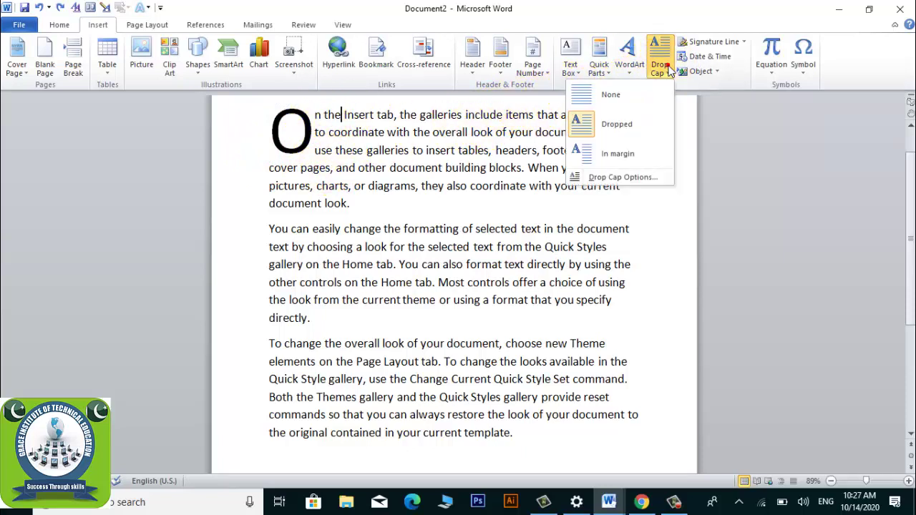
pyautogui.click(601, 176)
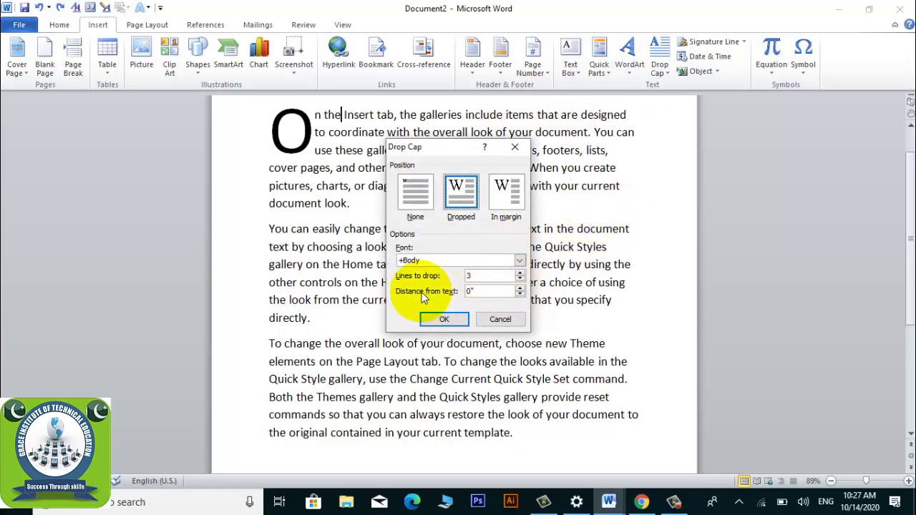
pyautogui.click(519, 280)
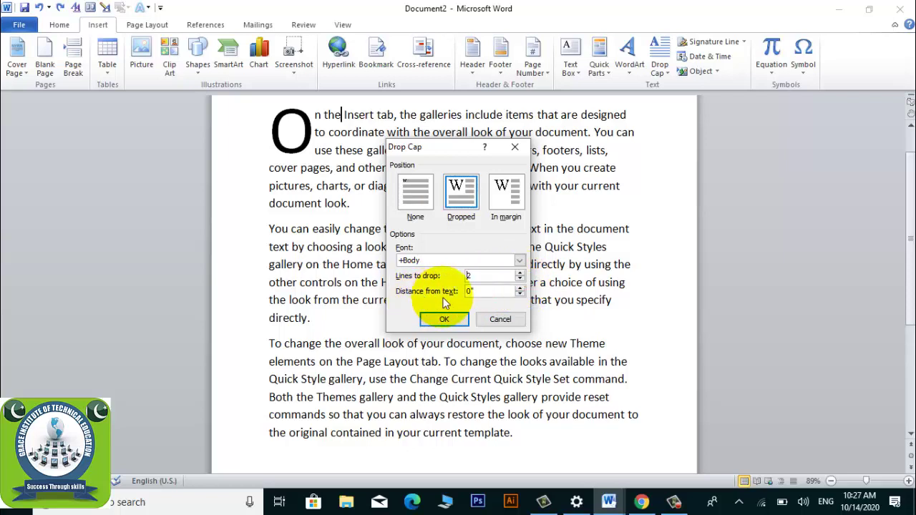
pyautogui.click(520, 288)
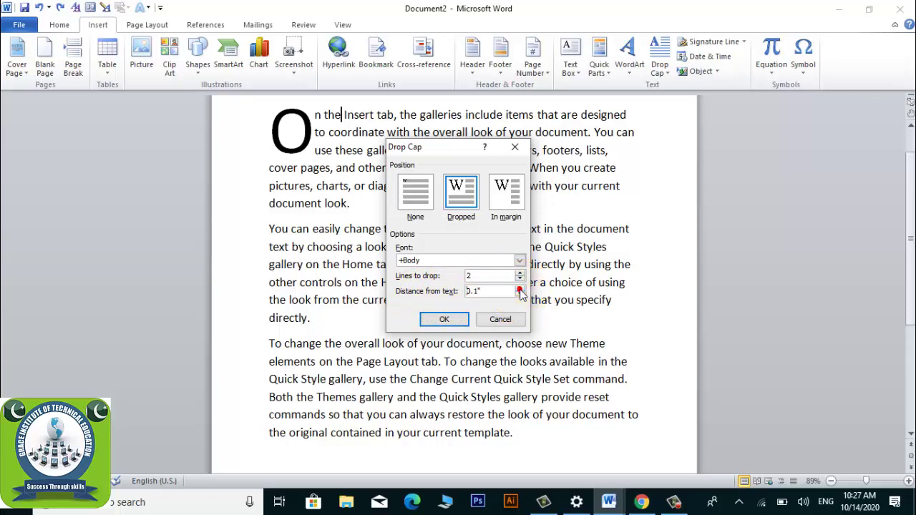
pyautogui.click(438, 320)
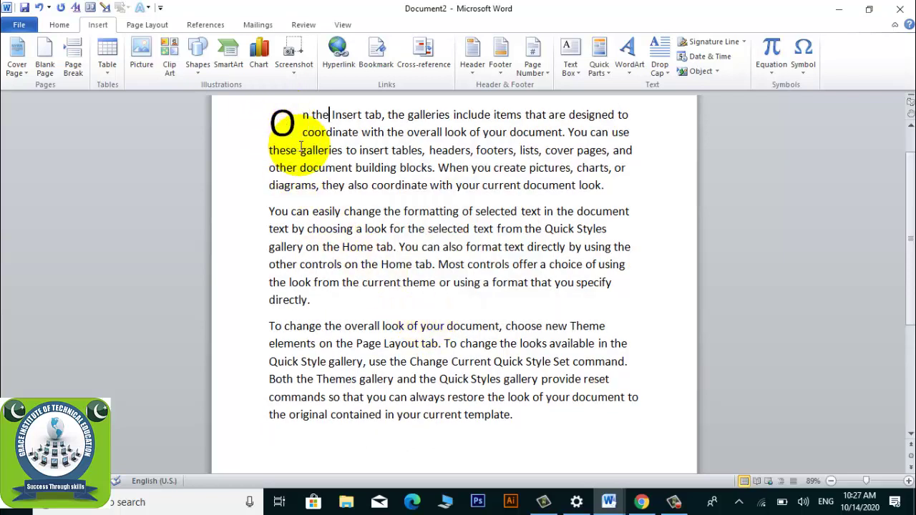
# - Give the second paragraph a dropped Y, 2 lines deep and 0.1" from the text
pyautogui.click(314, 214)
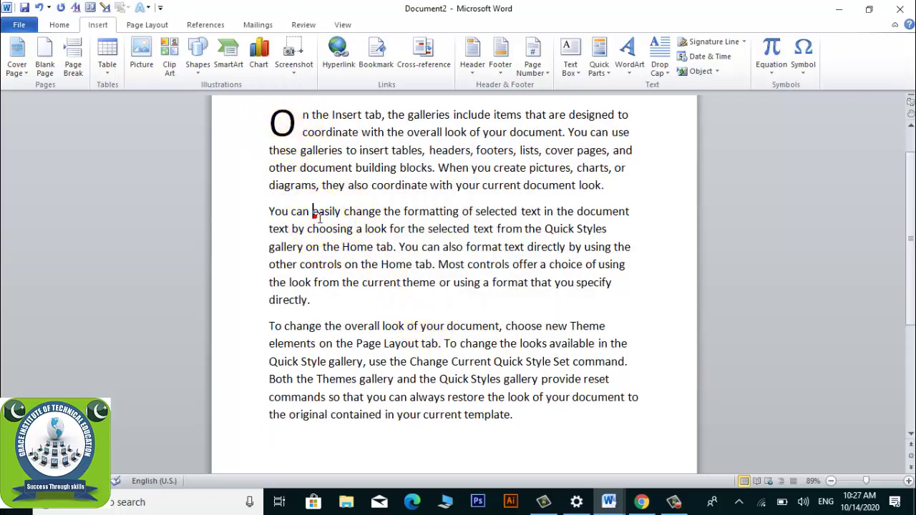
pyautogui.click(655, 69)
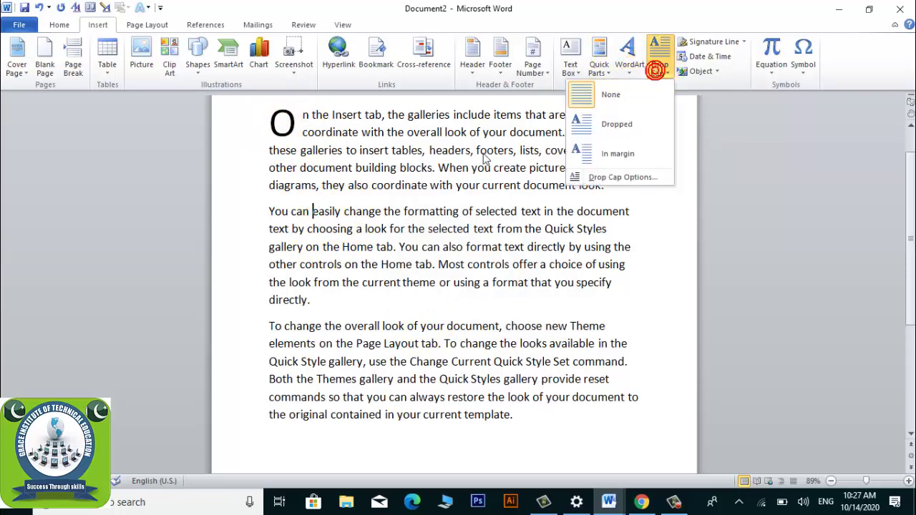
pyautogui.click(607, 177)
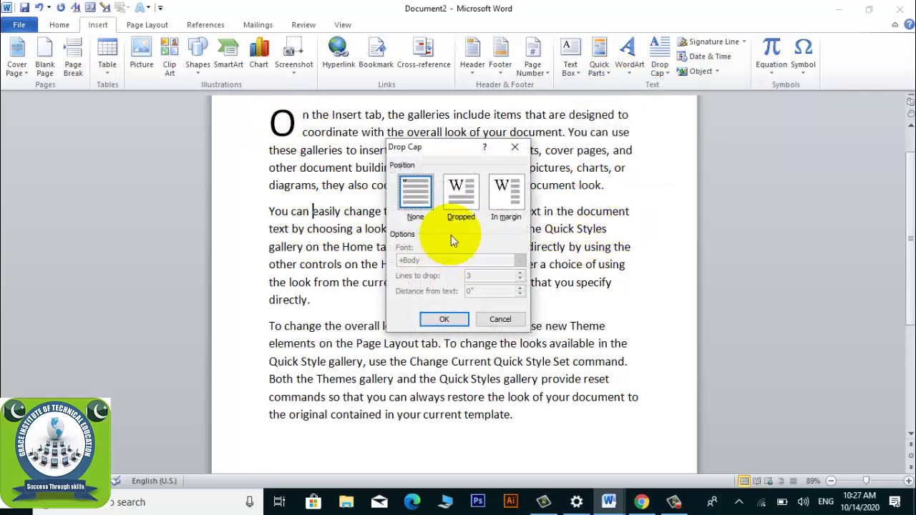
pyautogui.click(461, 187)
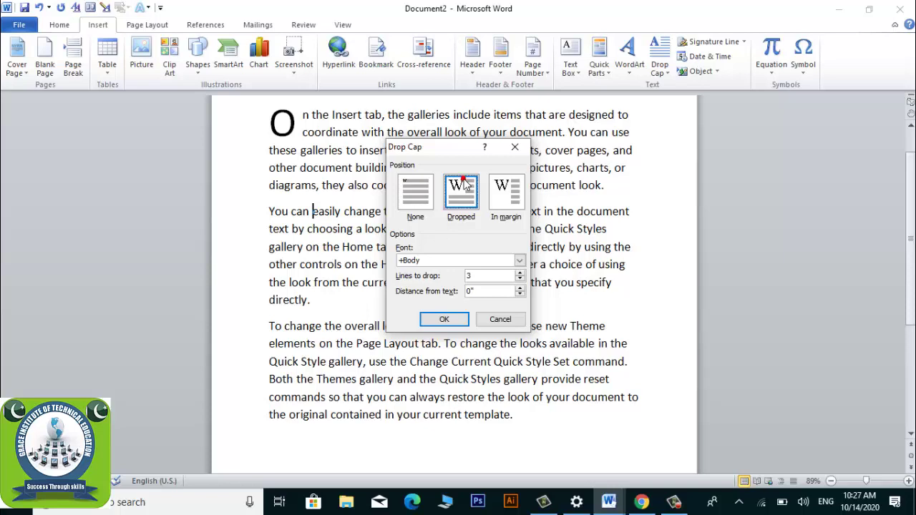
pyautogui.click(520, 288)
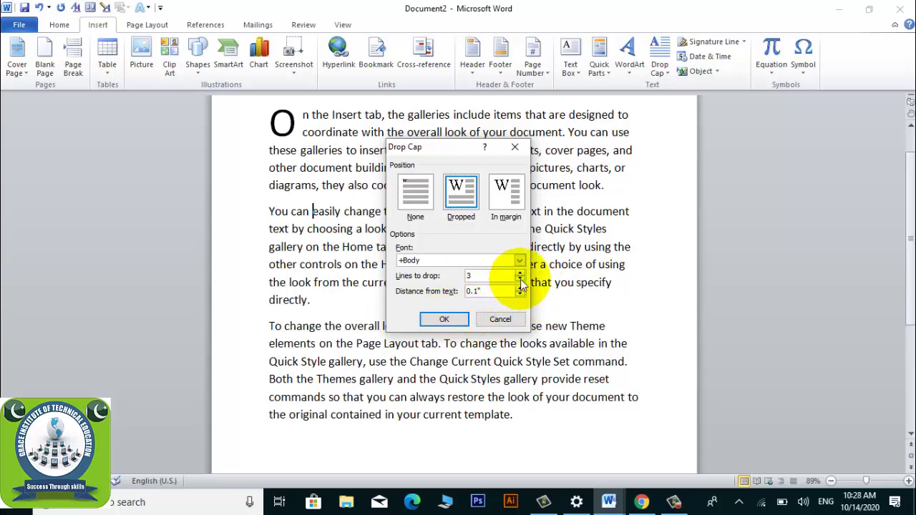
pyautogui.click(520, 279)
pyautogui.click(442, 319)
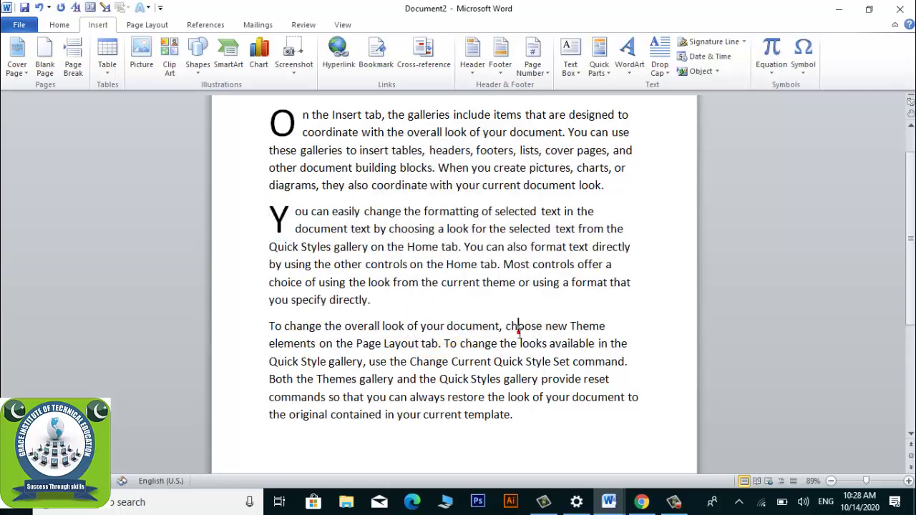
pyautogui.click(494, 348)
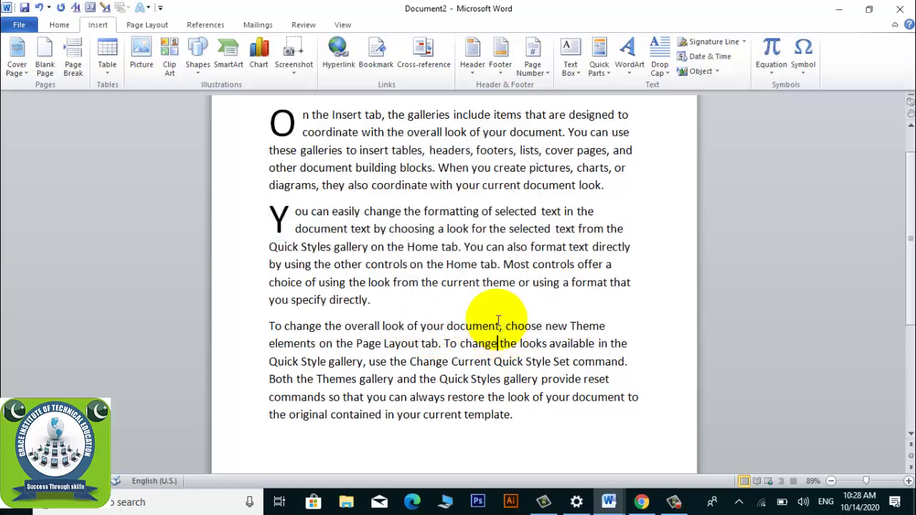
pyautogui.click(439, 211)
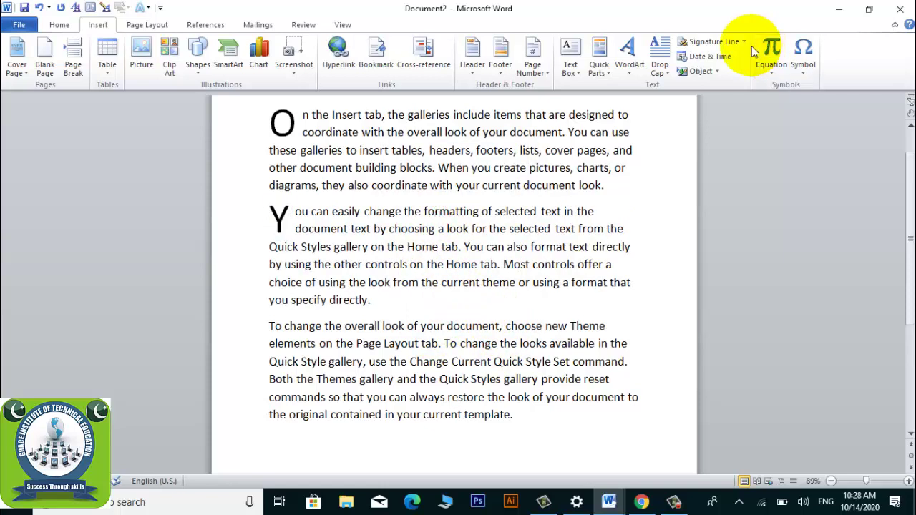
# - Add an empty paragraph after 'current template.' at the end of the last paragraph
pyautogui.click(726, 41)
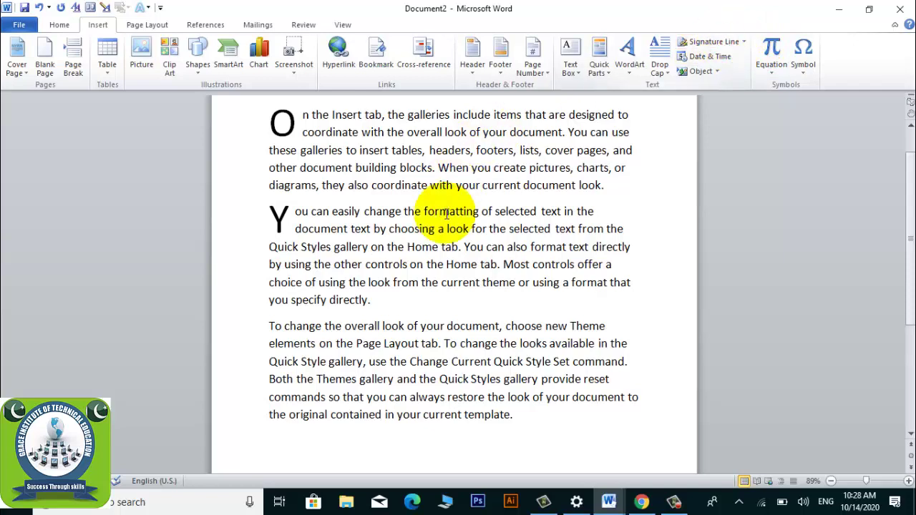
pyautogui.click(453, 284)
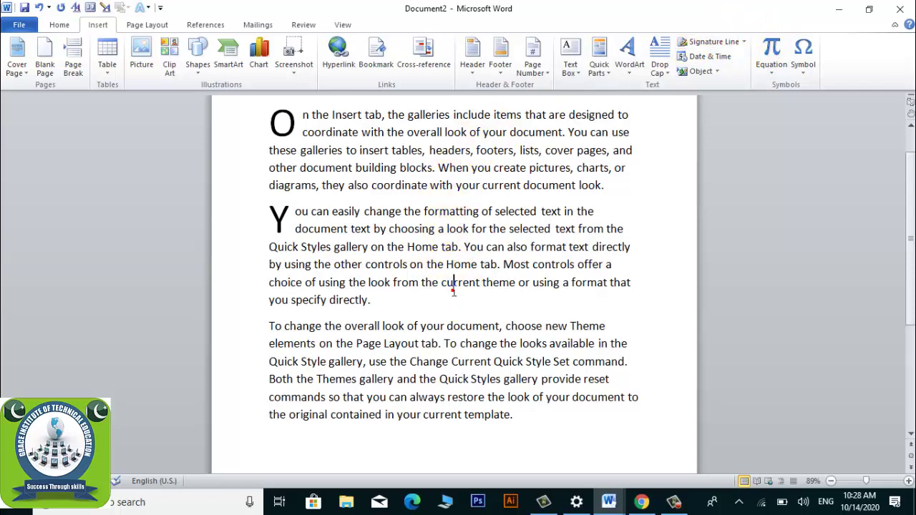
pyautogui.click(425, 423)
pyautogui.click(515, 418)
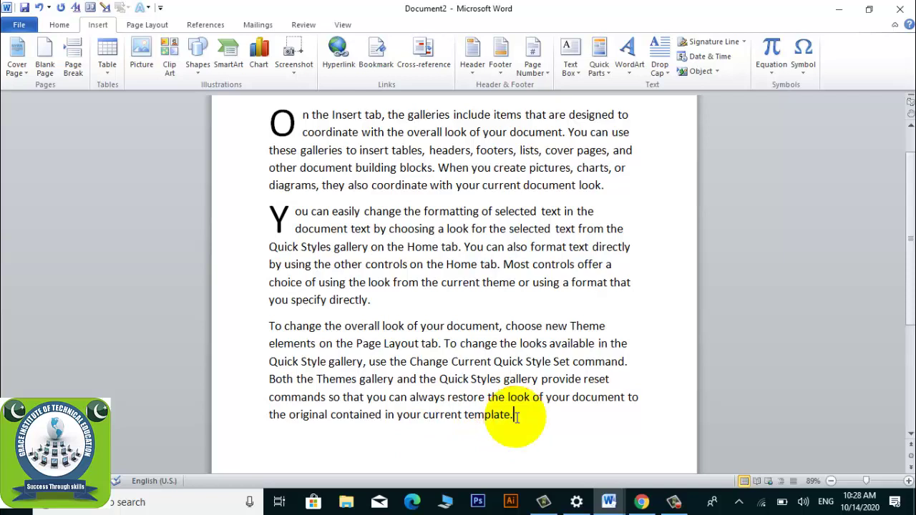
pyautogui.press('Return')
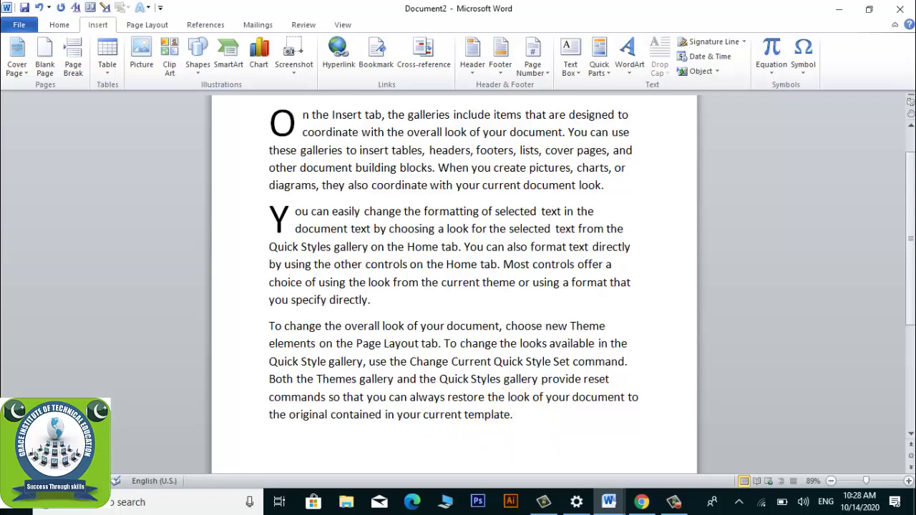
pyautogui.click(515, 417)
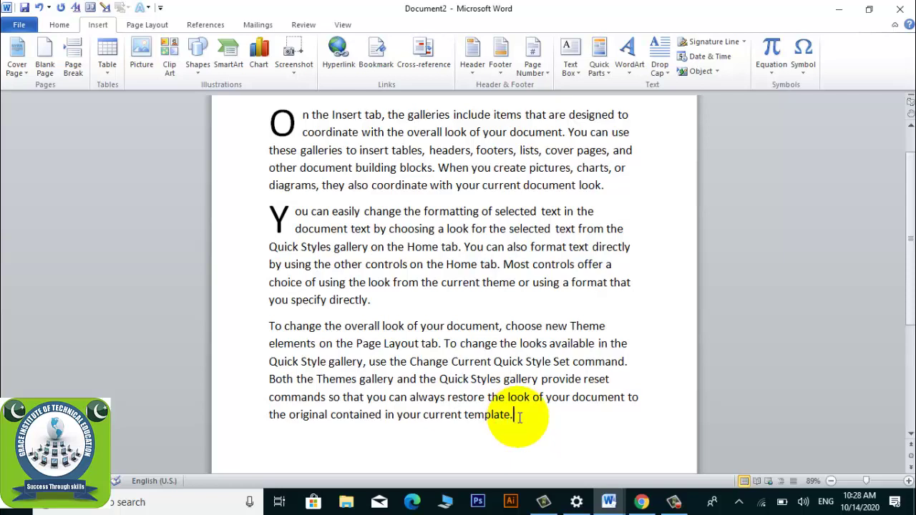
pyautogui.press('Return')
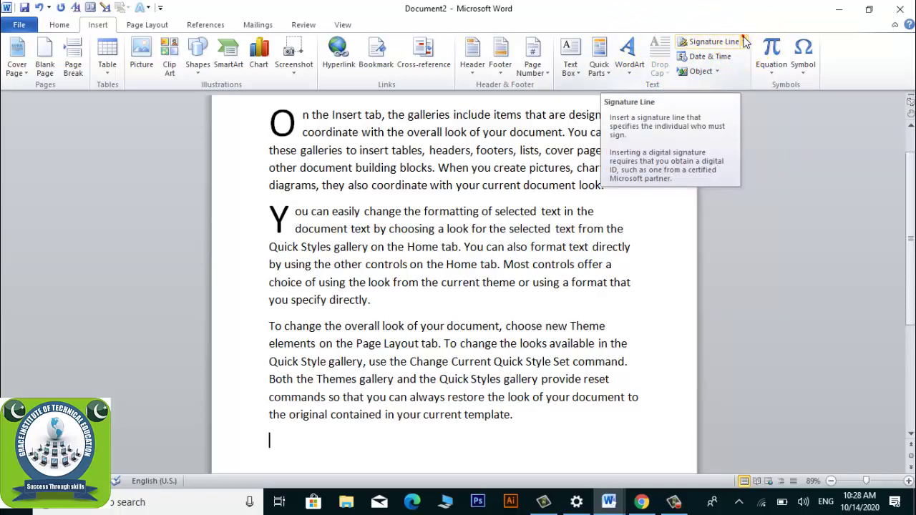
# - Choose Microsoft Office Signature Line from the Signature Line dropdown, bringing up the digital-signature notice
pyautogui.click(742, 41)
pyautogui.click(606, 13)
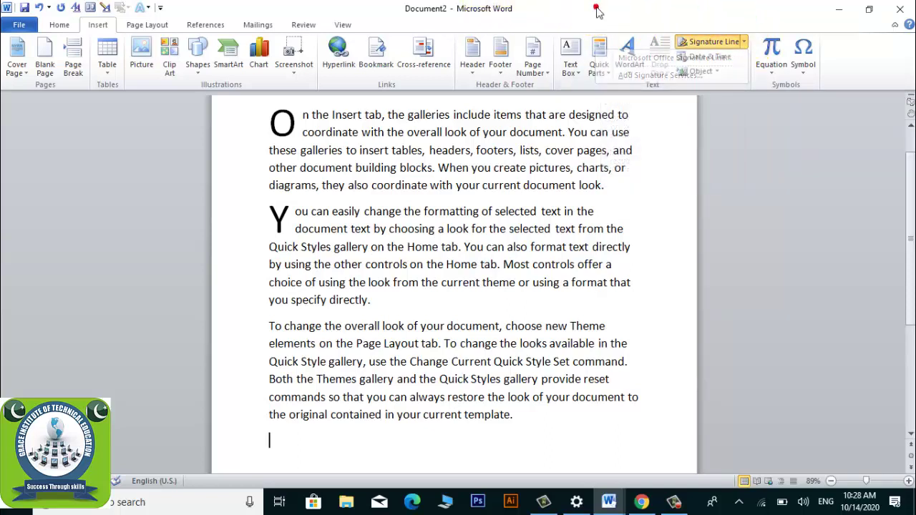
pyautogui.click(744, 41)
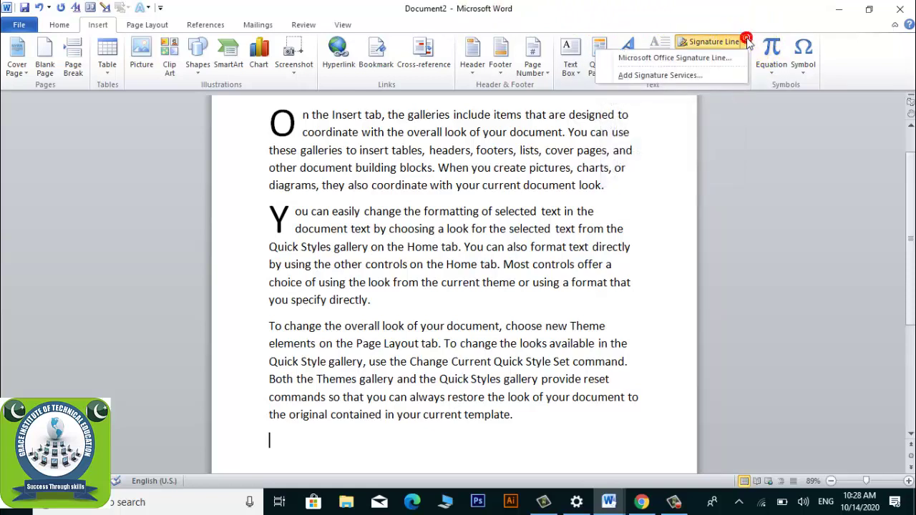
pyautogui.click(746, 43)
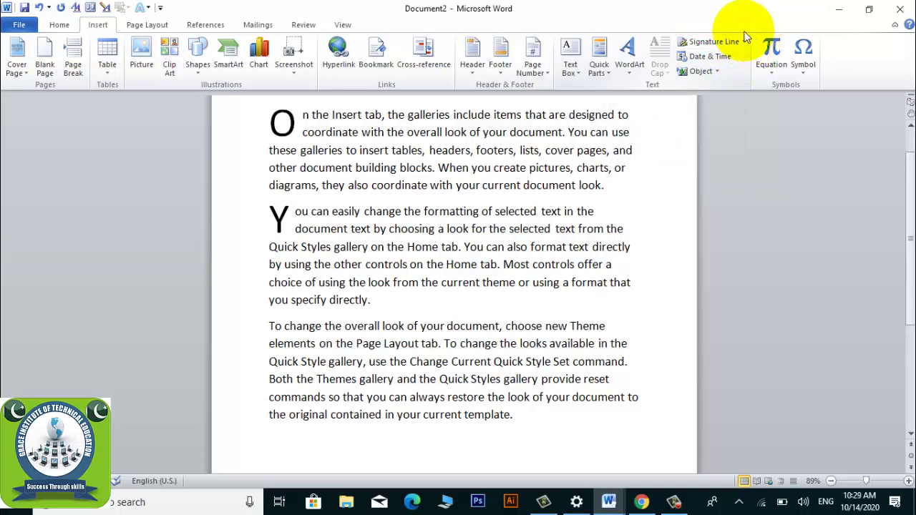
pyautogui.click(744, 43)
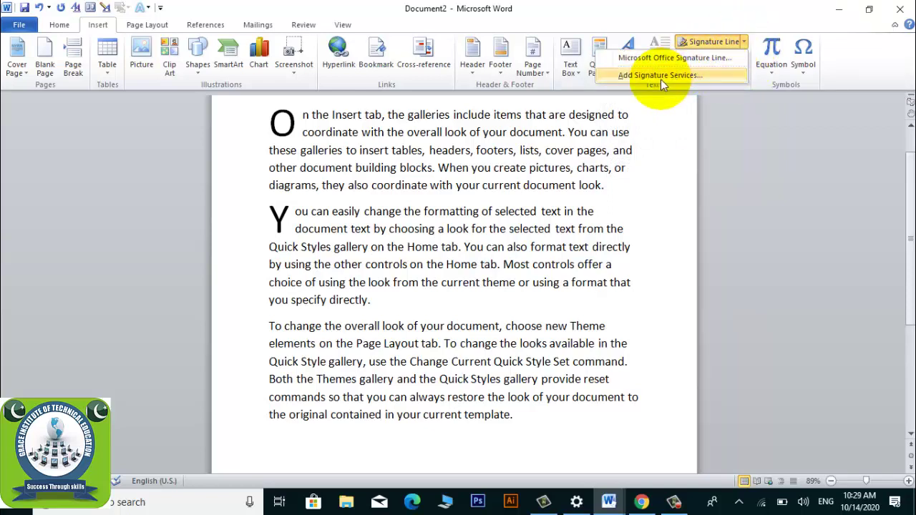
pyautogui.click(701, 8)
pyautogui.click(701, 46)
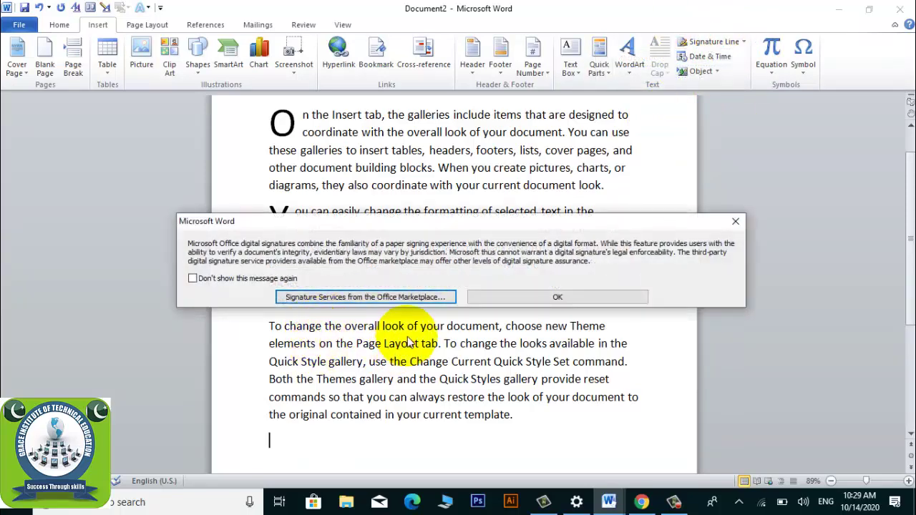
# - Set up a signature line with the signer's name and the title 'manager'
pyautogui.click(512, 298)
pyautogui.write('e')
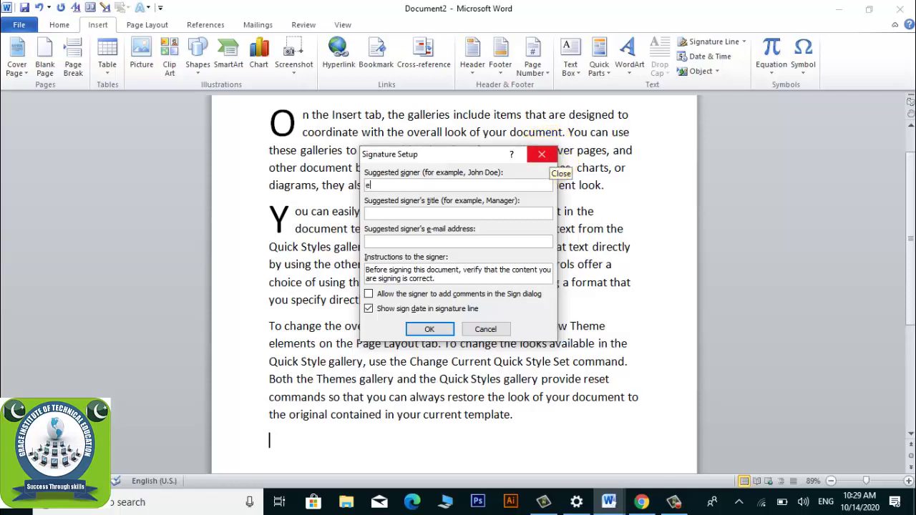
pyautogui.press('BackSpace')
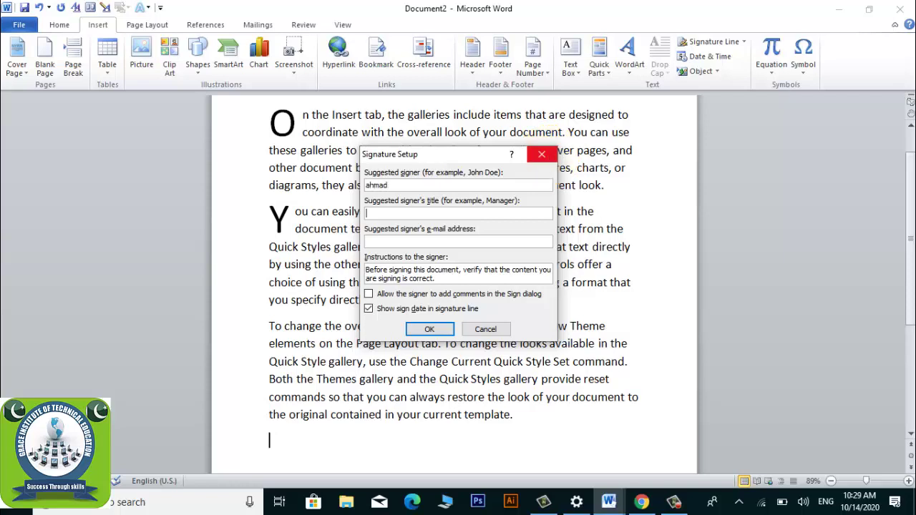
pyautogui.write('man')
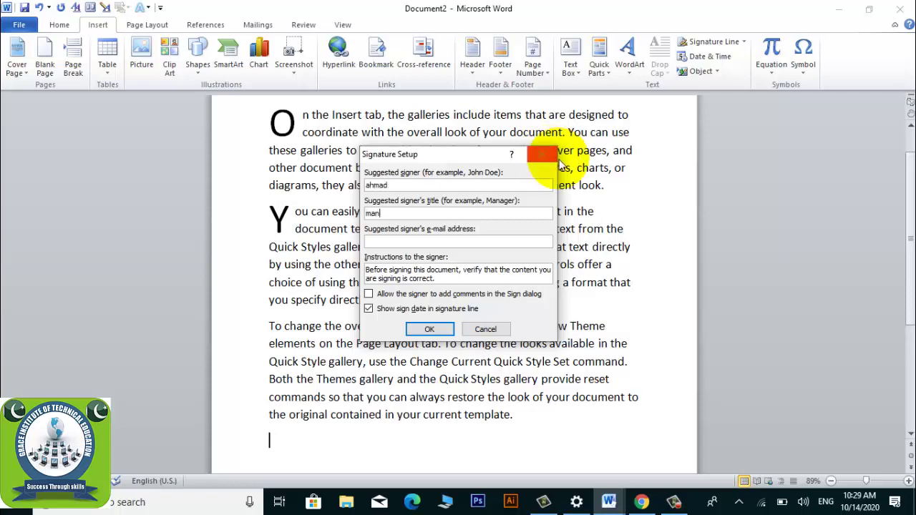
pyautogui.write('ager')
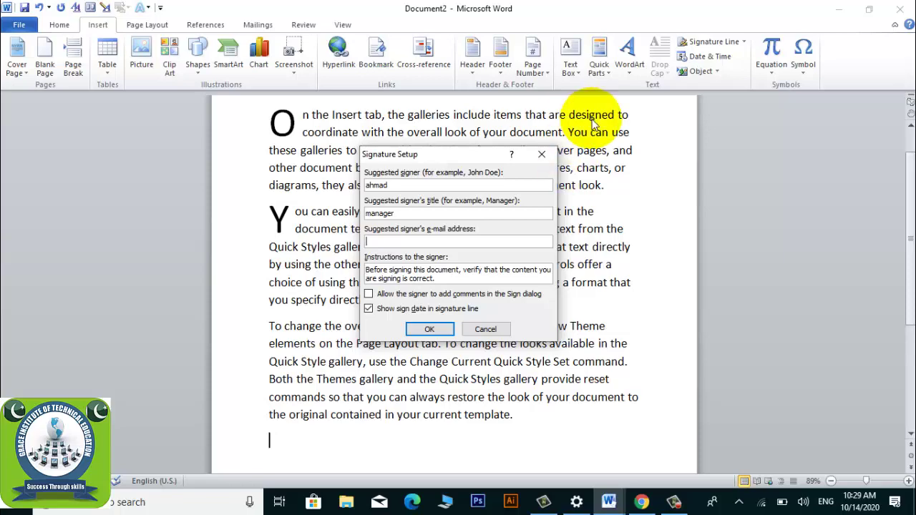
pyautogui.click(426, 328)
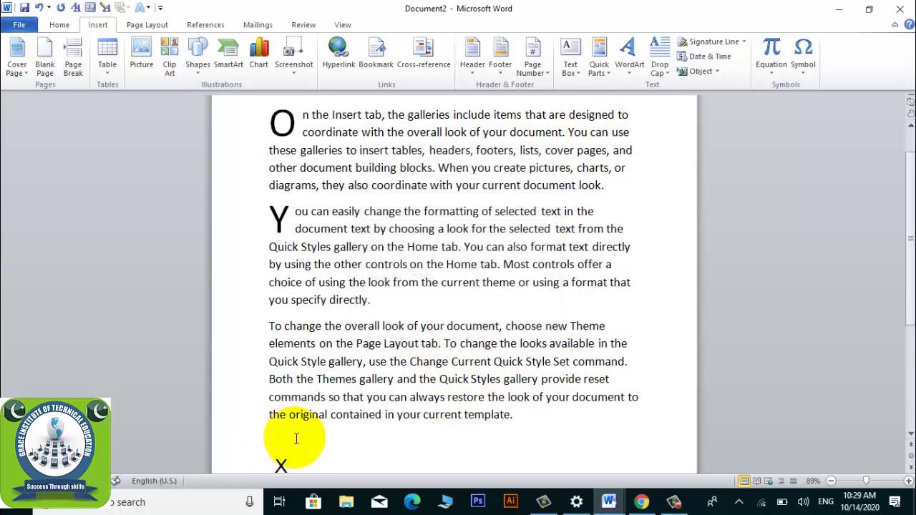
# - Scroll to the inserted signature line and place the cursor below it
pyautogui.scroll(-2, 336, 429)
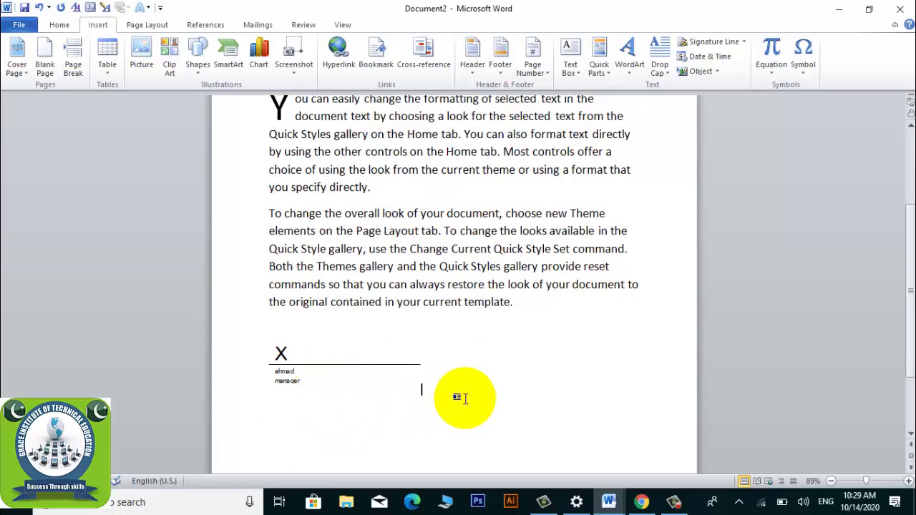
pyautogui.click(432, 345)
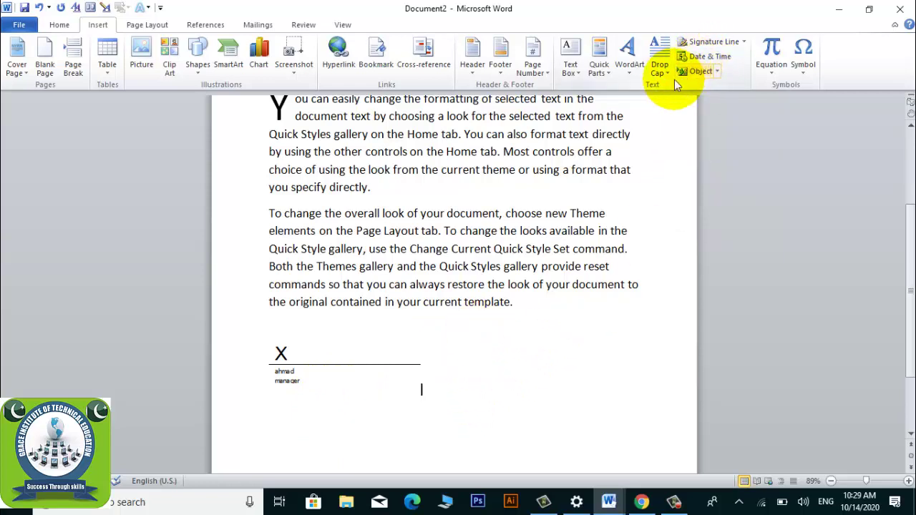
pyautogui.click(277, 349)
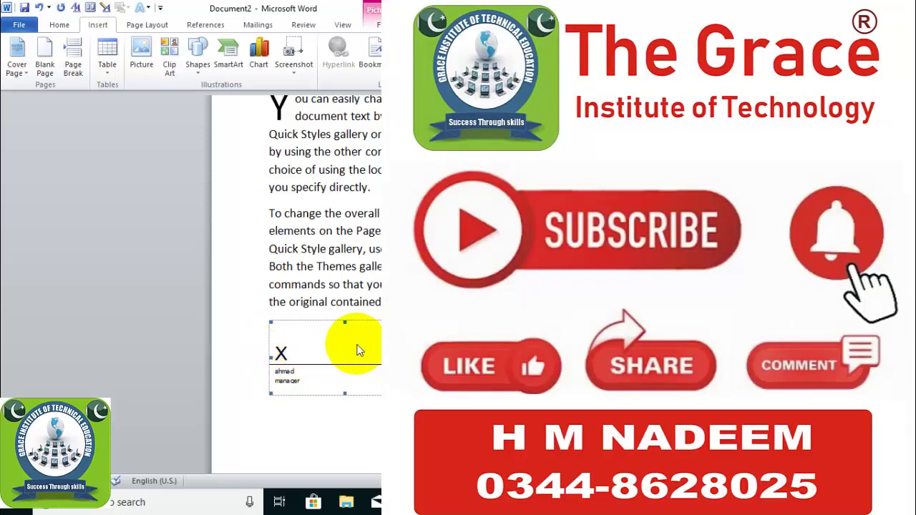
pyautogui.click(531, 322)
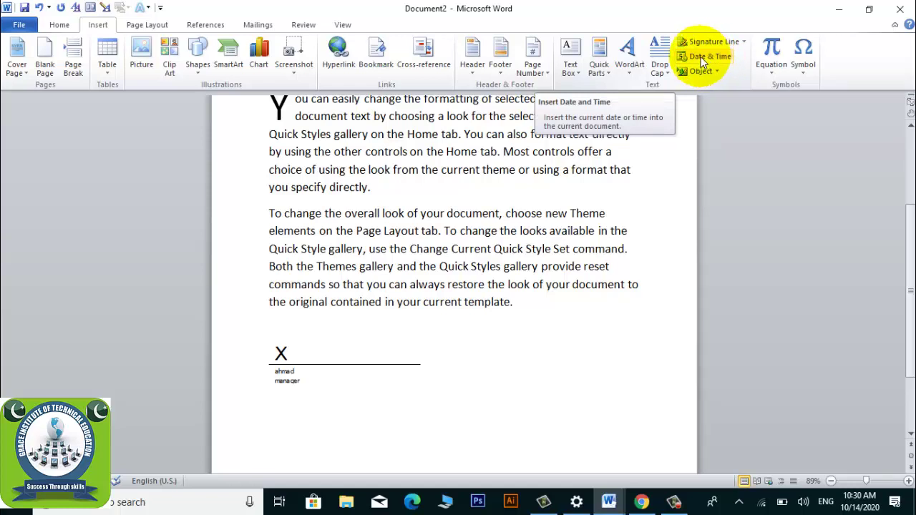
# - Insert the date and time 10/14/2020 10:30:22 AM and start a new line below it
pyautogui.click(703, 57)
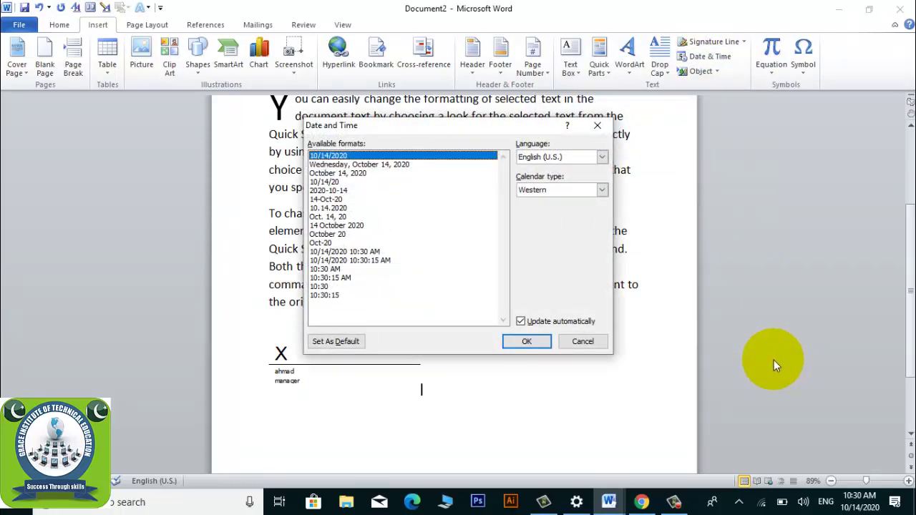
pyautogui.click(347, 165)
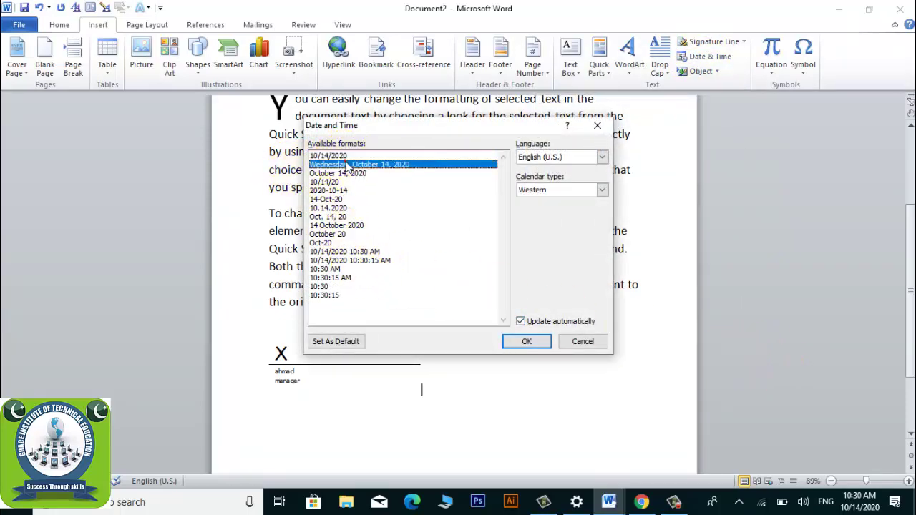
pyautogui.moveTo(347, 166); pyautogui.dragTo(342, 263)
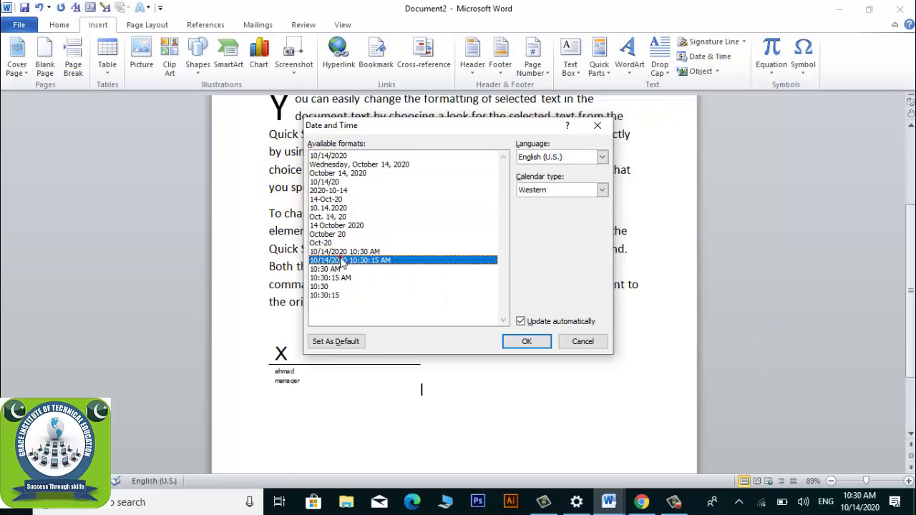
pyautogui.click(526, 342)
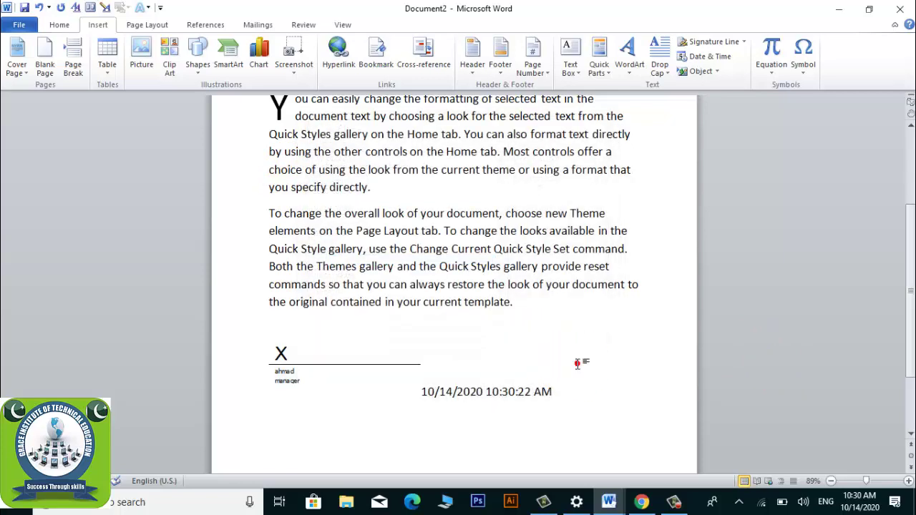
pyautogui.click(579, 361)
pyautogui.press('Return')
pyautogui.click(527, 245)
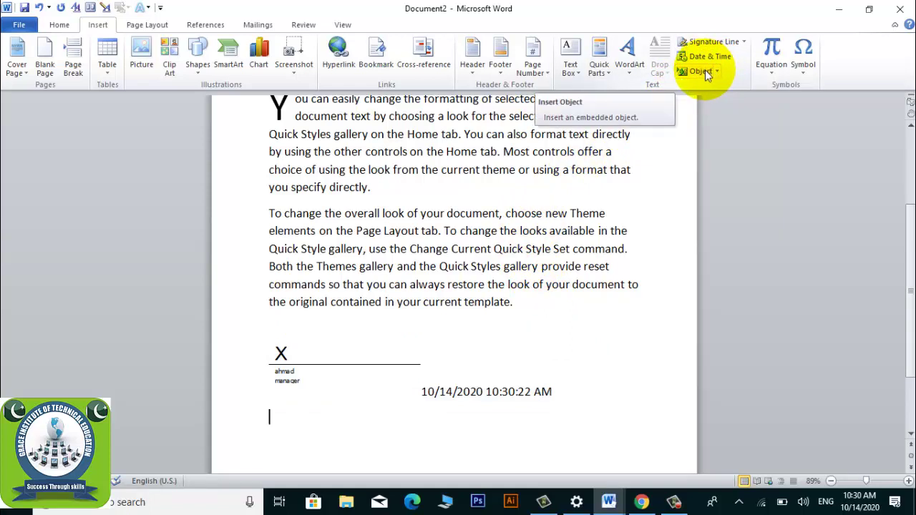
# - Browse the Object types, including AutoCAD Drawing, then cancel without inserting anything
pyautogui.click(706, 71)
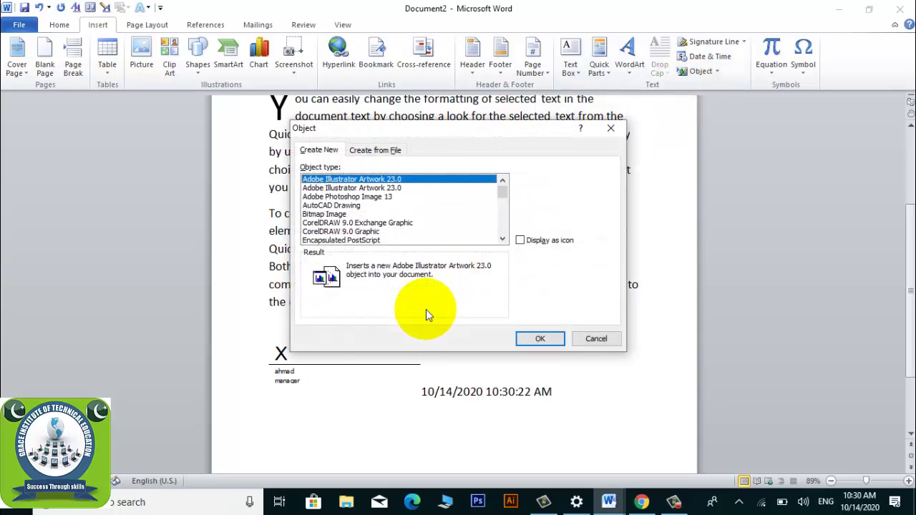
pyautogui.click(326, 206)
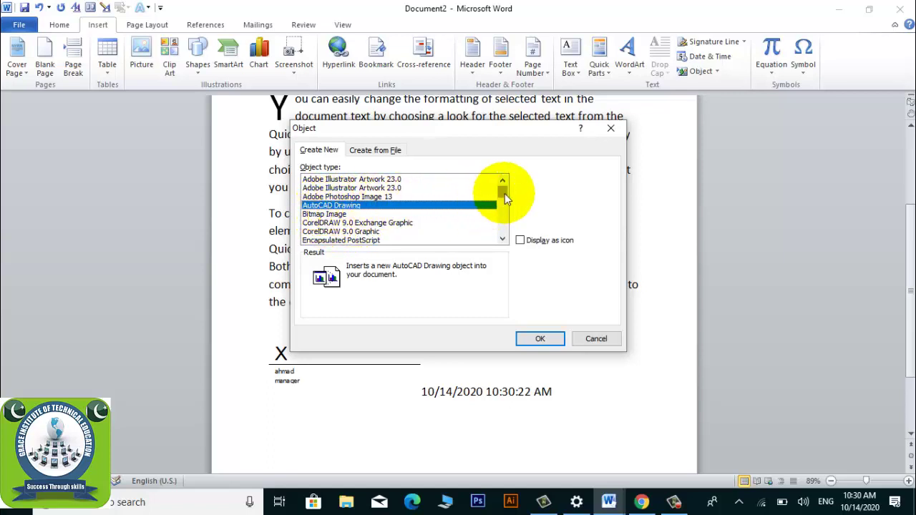
pyautogui.moveTo(501, 190)
pyautogui.mouseDown()
pyautogui.moveTo(502, 214)
pyautogui.moveTo(501, 188)
pyautogui.mouseUp()
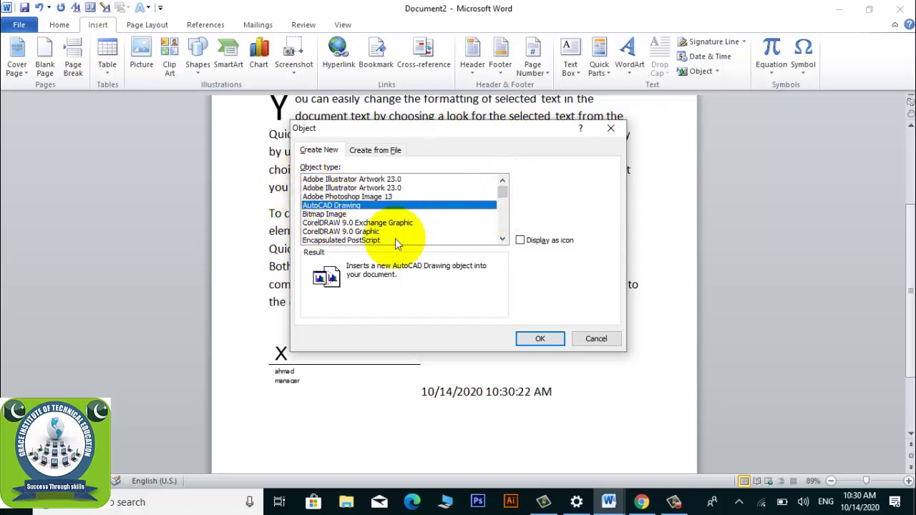
pyautogui.moveTo(503, 192)
pyautogui.mouseDown()
pyautogui.moveTo(508, 231)
pyautogui.moveTo(474, 153)
pyautogui.mouseUp()
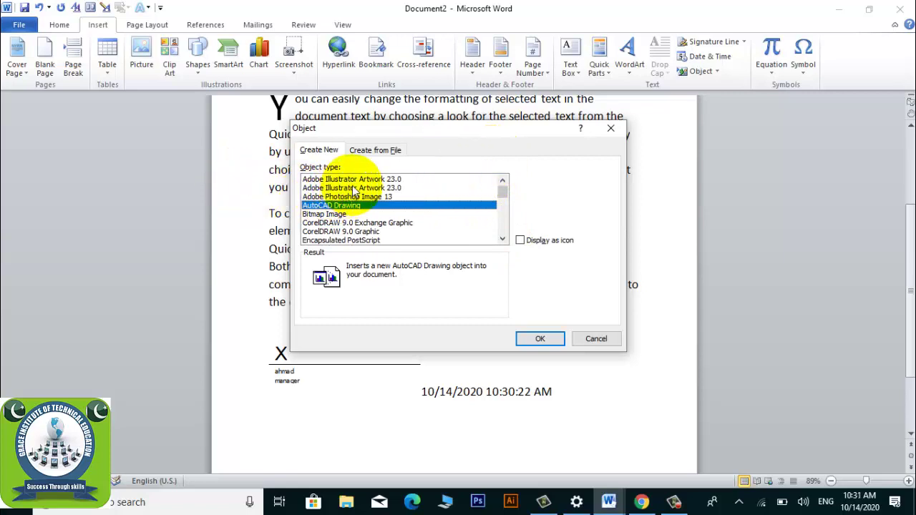
pyautogui.scroll(-1, 311, 231)
pyautogui.scroll(-1, 317, 228)
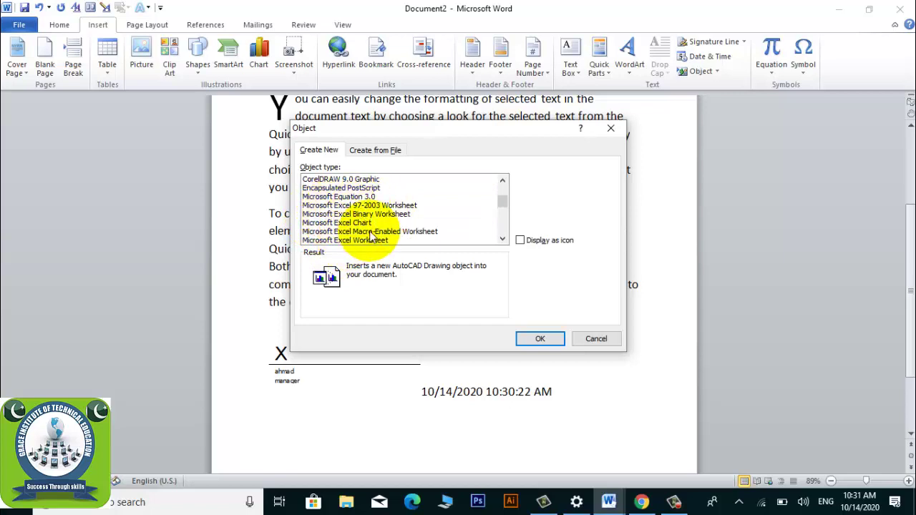
pyautogui.click(588, 339)
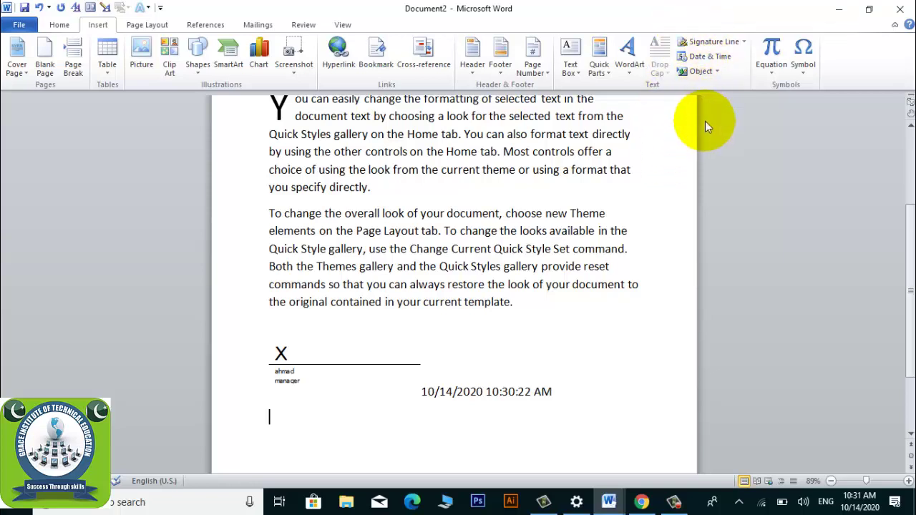
pyautogui.click(771, 71)
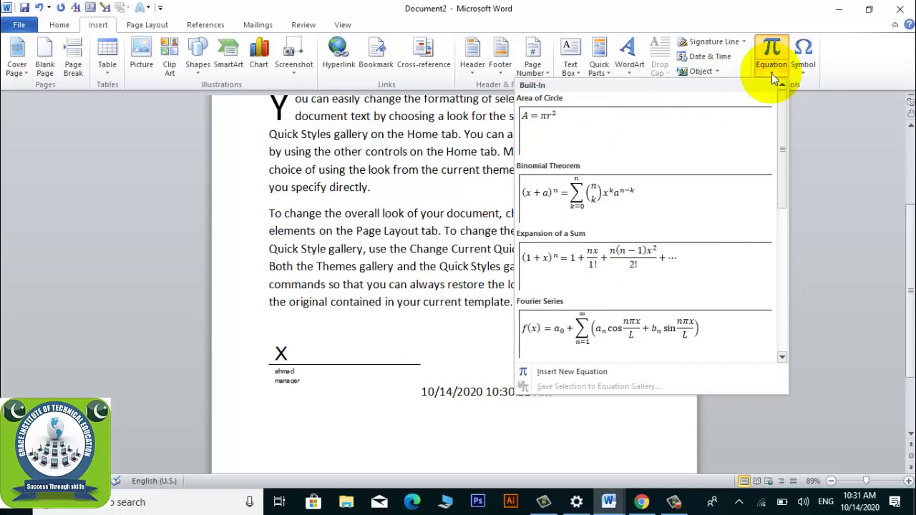
pyautogui.click(771, 72)
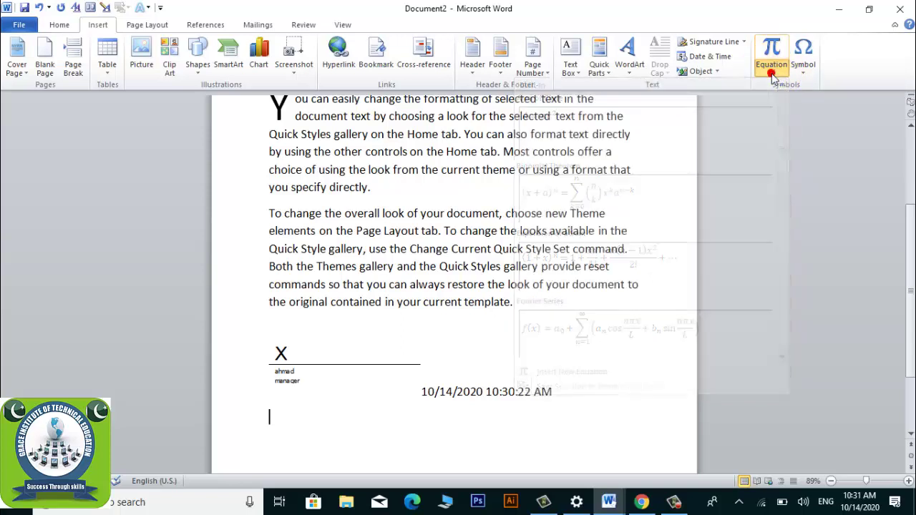
pyautogui.click(772, 73)
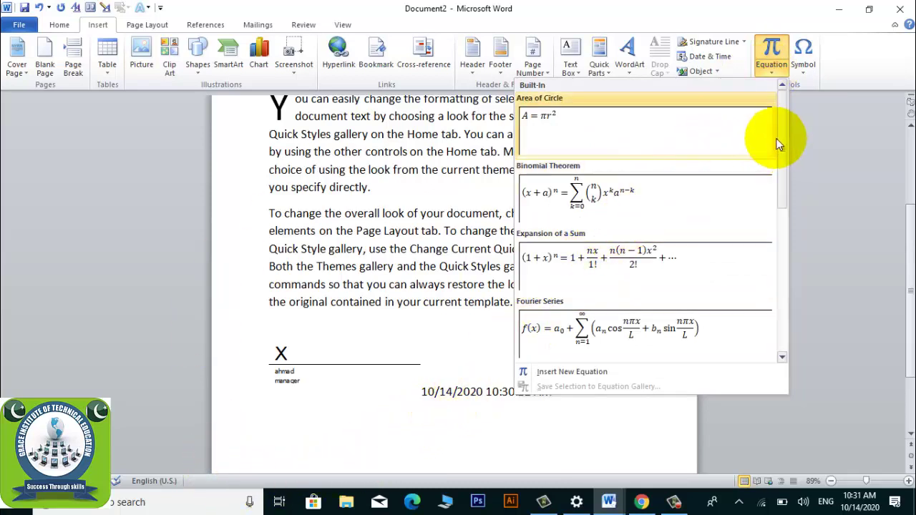
pyautogui.moveTo(782, 136)
pyautogui.mouseDown()
pyautogui.moveTo(792, 167)
pyautogui.moveTo(783, 226)
pyautogui.moveTo(775, 77)
pyautogui.mouseUp()
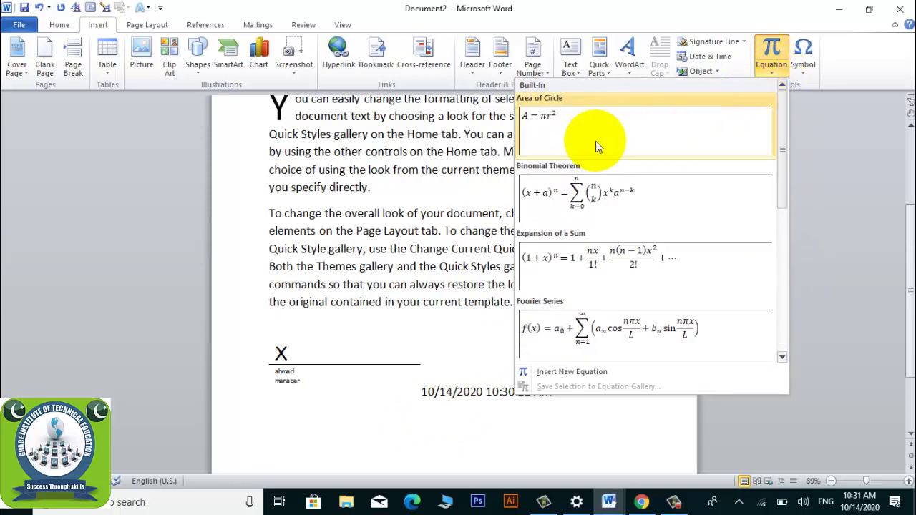
pyautogui.click(568, 133)
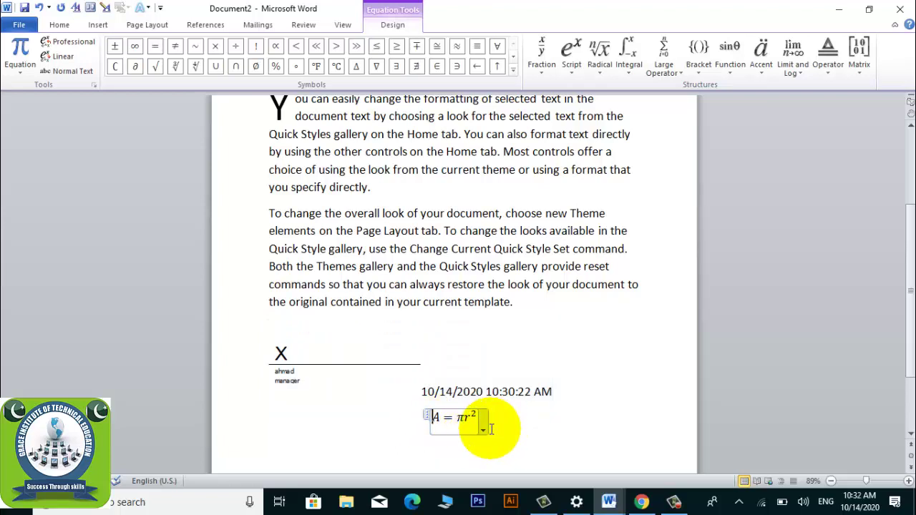
pyautogui.hotkey('ctrl', 'z')
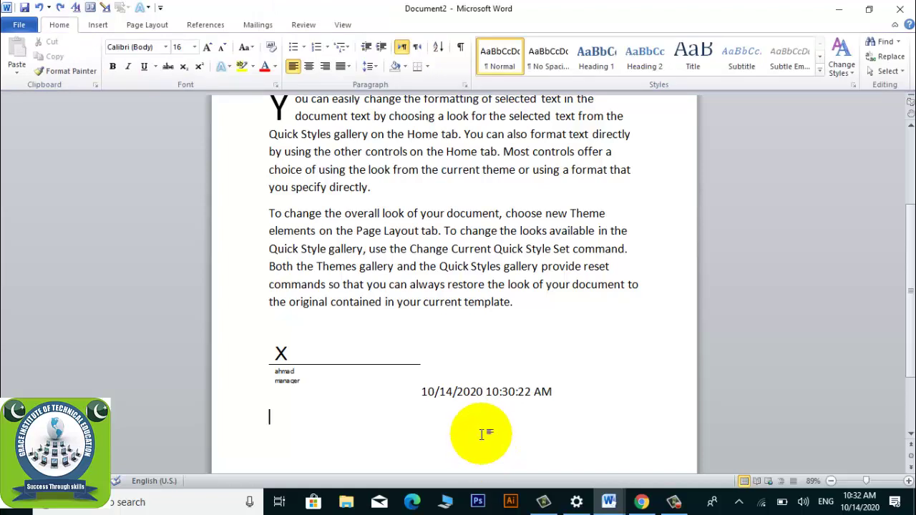
# - Insert a new equation below the date containing a δy/δx fraction
pyautogui.click(91, 25)
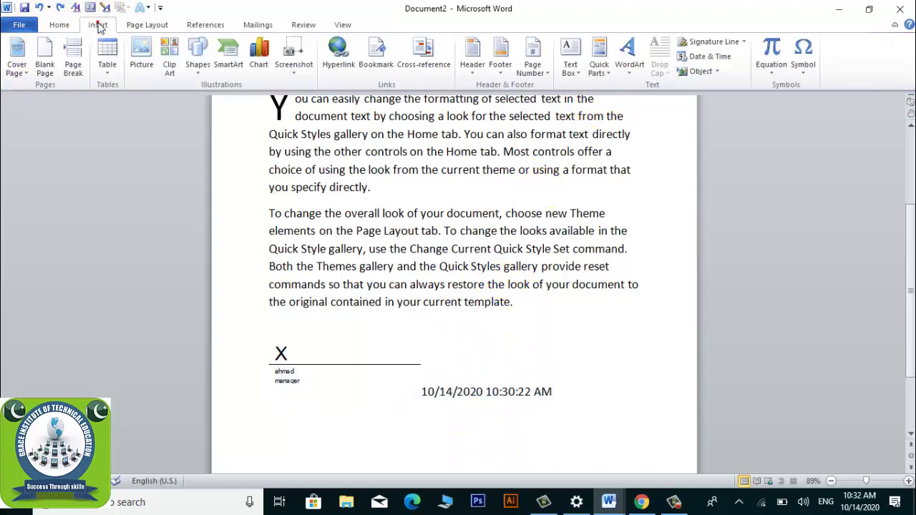
pyautogui.click(774, 75)
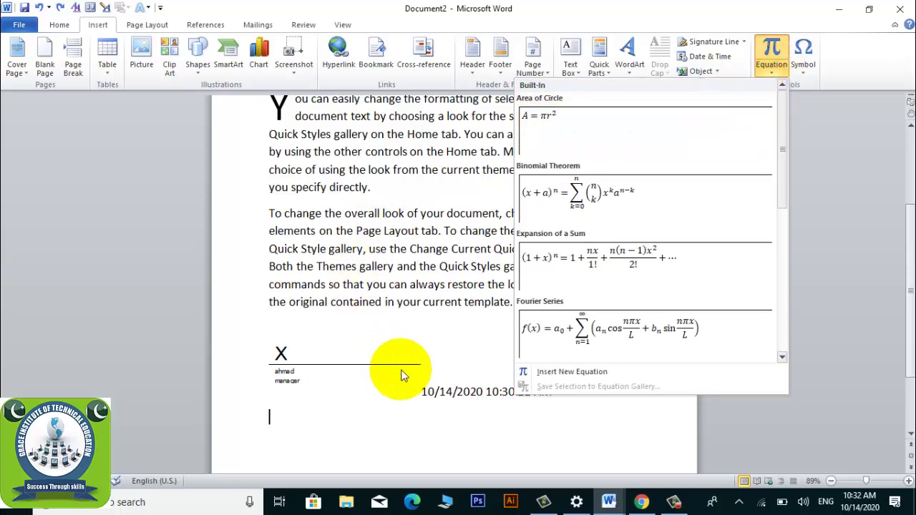
pyautogui.click(542, 371)
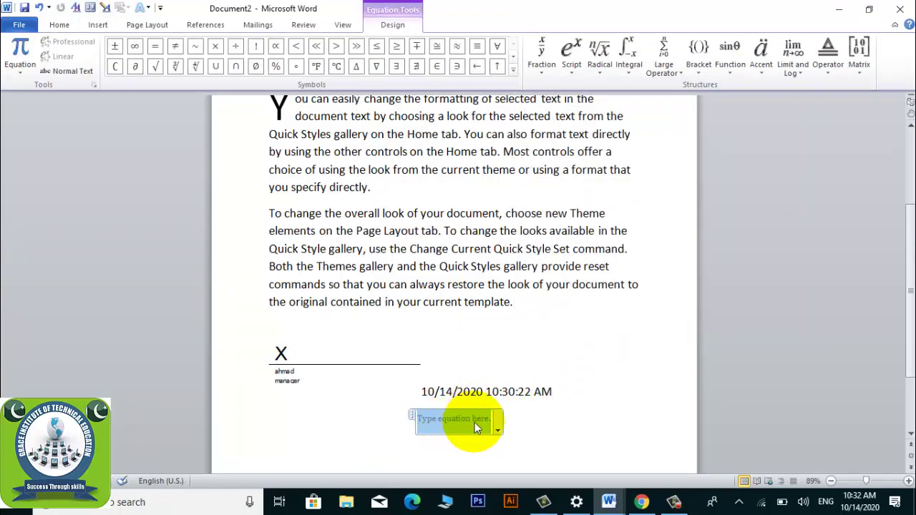
pyautogui.click(539, 52)
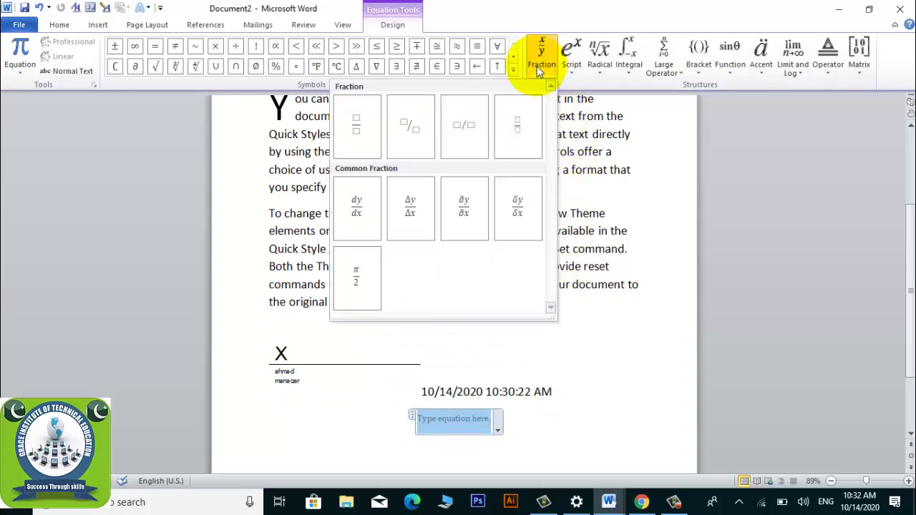
pyautogui.click(525, 207)
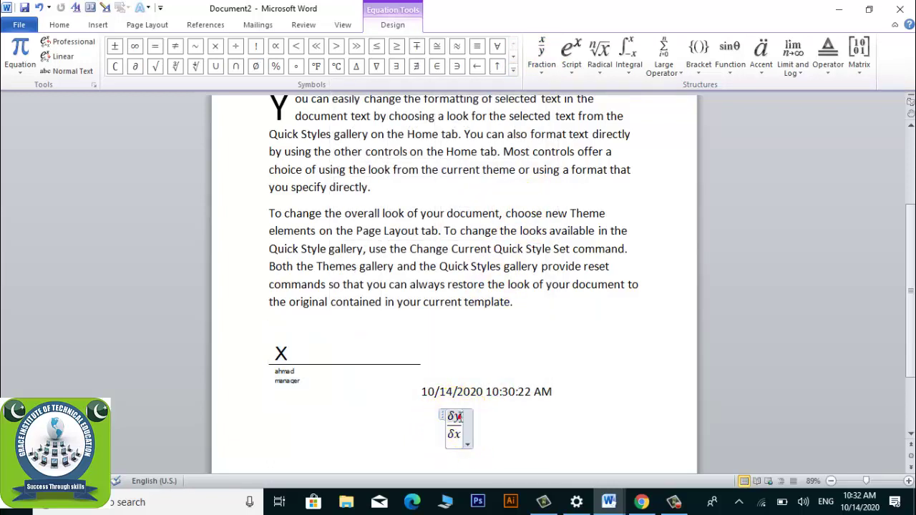
# - Replace the fraction's numerator with 12 and its denominator with 54
pyautogui.click(453, 416)
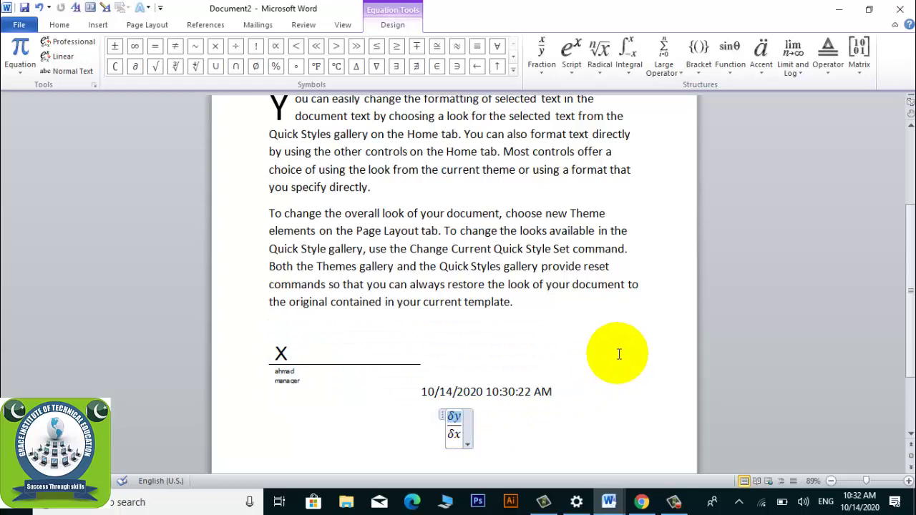
pyautogui.write('12')
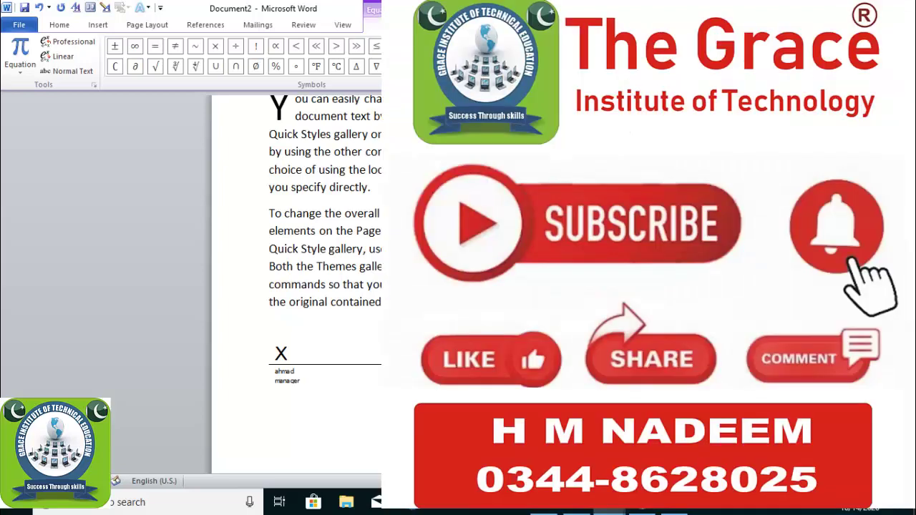
pyautogui.click(323, 361)
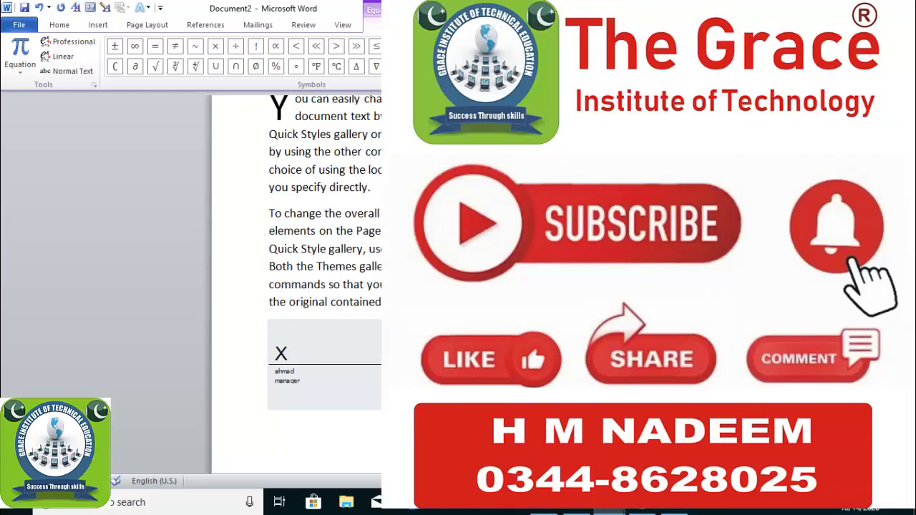
pyautogui.click(446, 432)
pyautogui.click(451, 431)
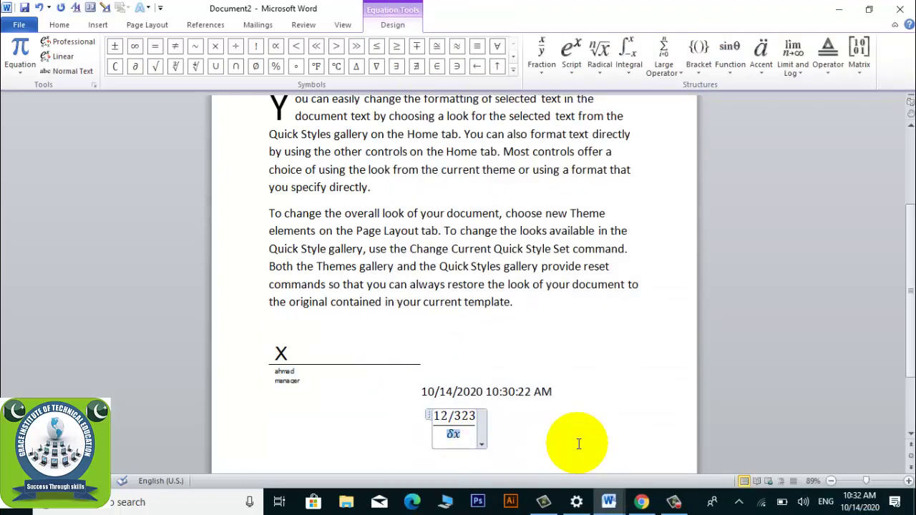
pyautogui.write('54')
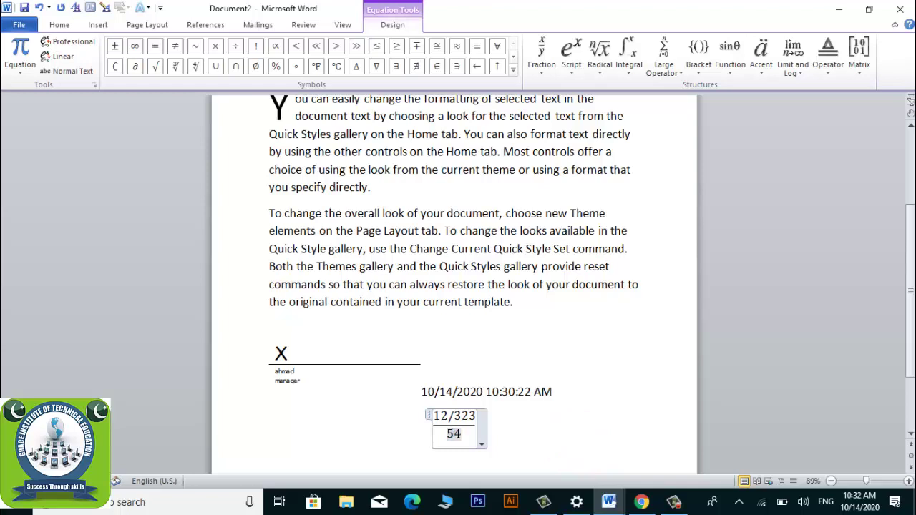
pyautogui.click(632, 356)
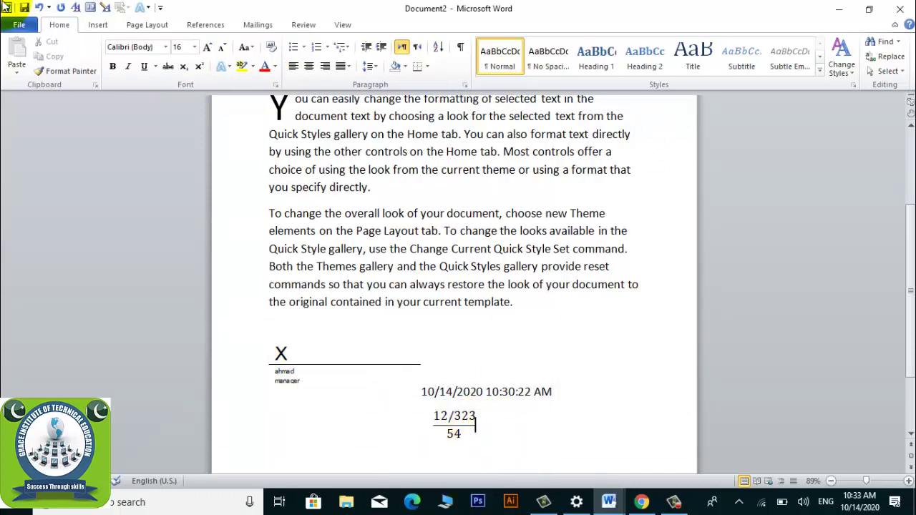
# - Browse the Insert tab's built-in equation gallery, then close it without inserting anything
pyautogui.click(113, 31)
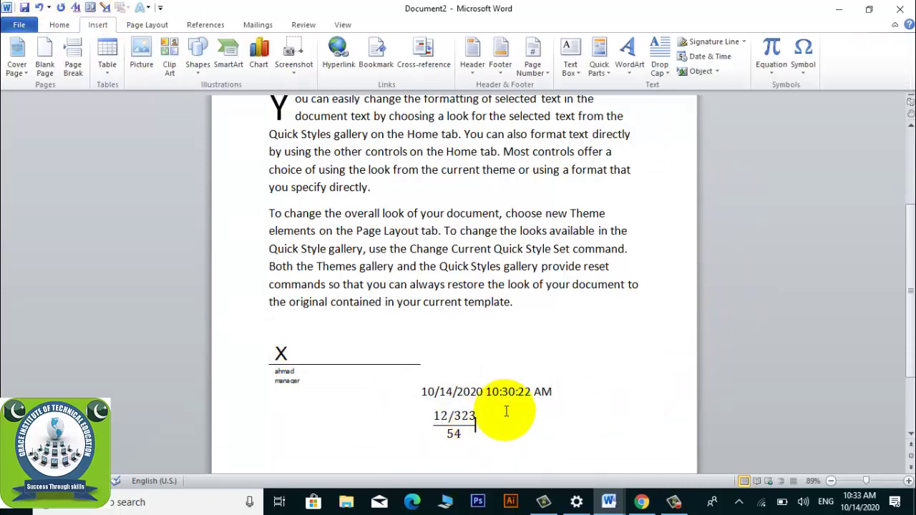
pyautogui.click(773, 70)
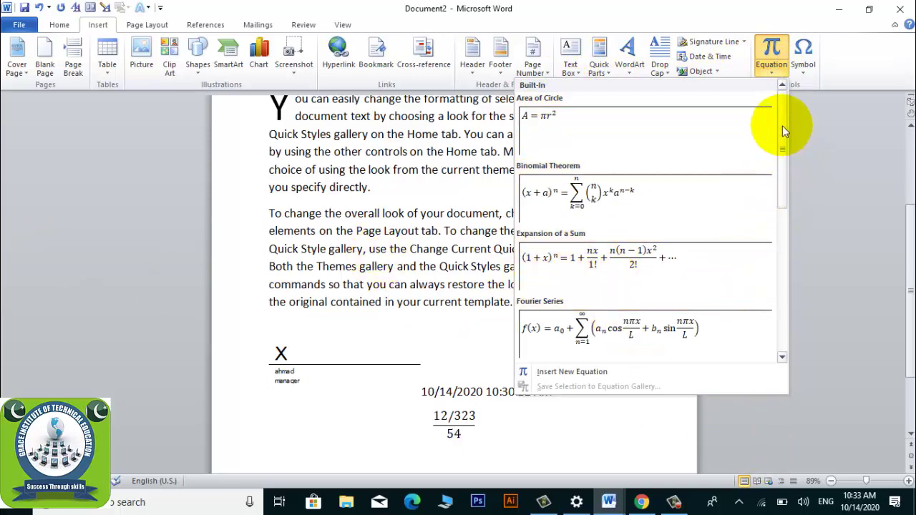
pyautogui.scroll(-2, 780, 127)
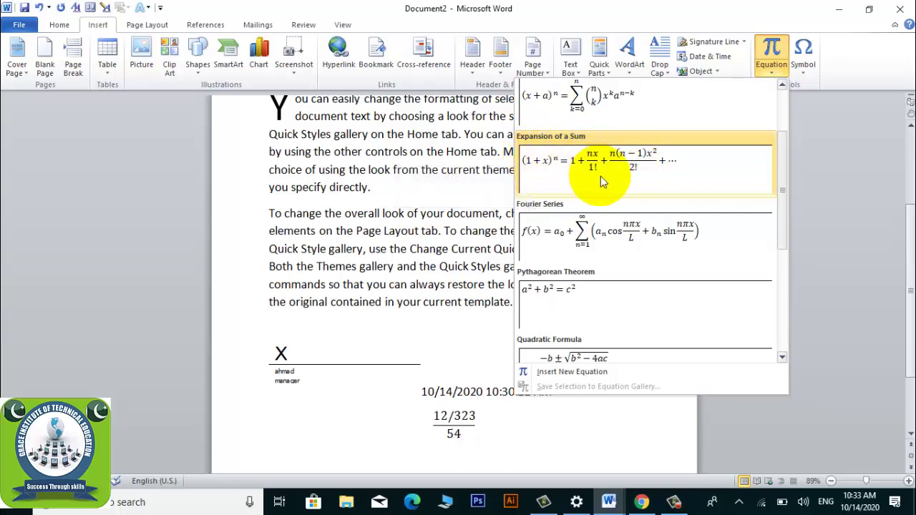
pyautogui.click(372, 209)
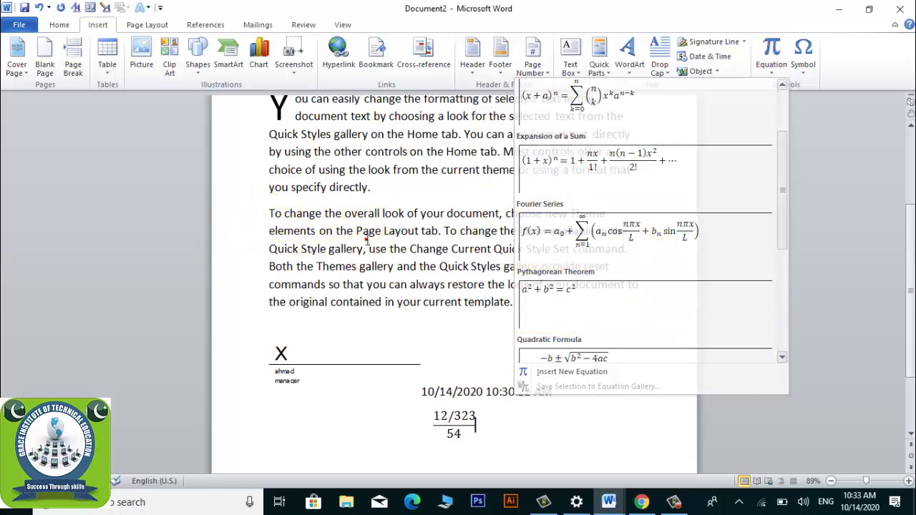
# - Add an empty paragraph after 'template.' at the end of the second paragraph
pyautogui.click(498, 429)
pyautogui.click(546, 291)
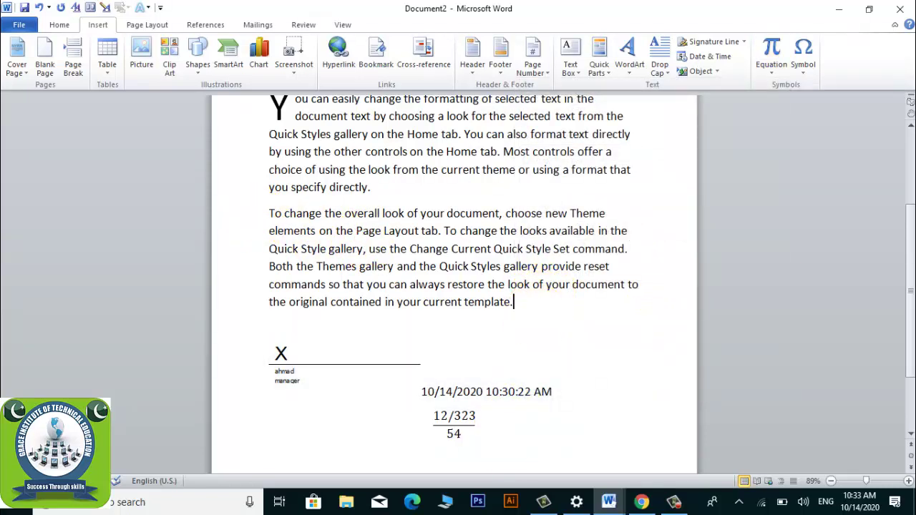
pyautogui.press('Return')
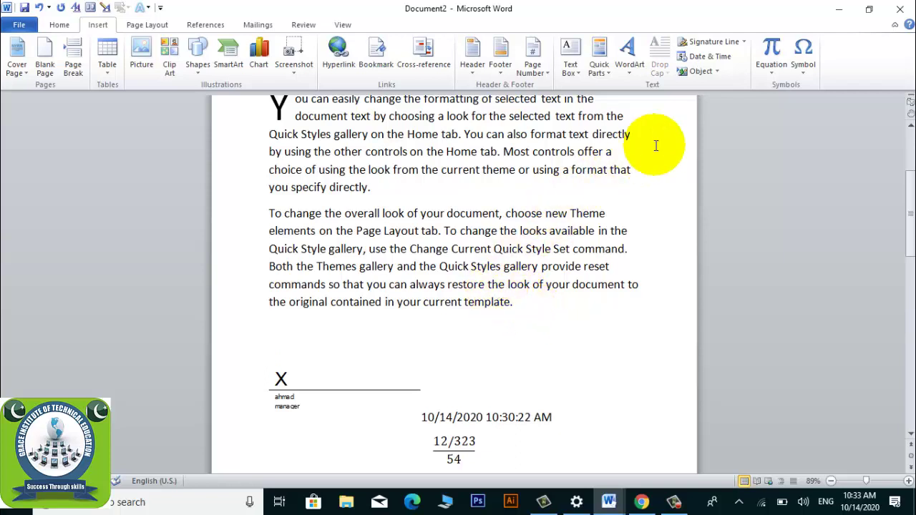
# - Insert a trial quick symbol on the empty line, then delete it
pyautogui.click(807, 68)
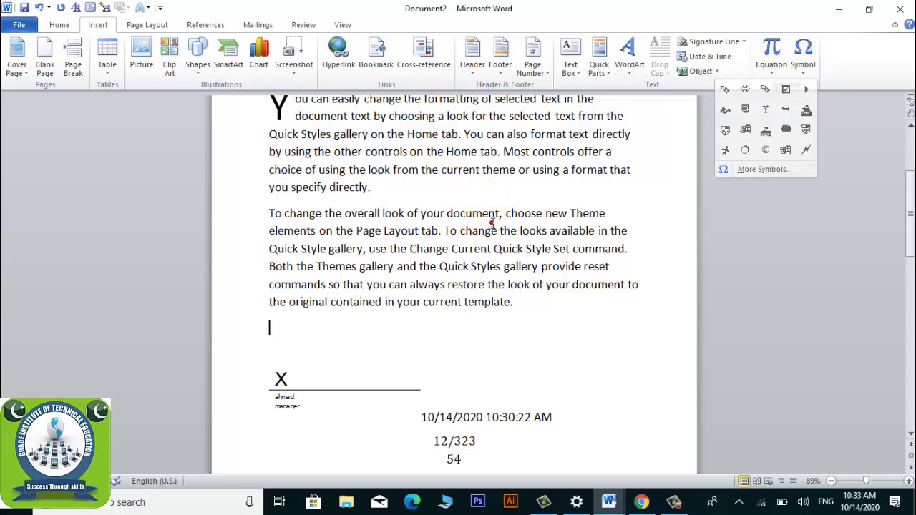
pyautogui.click(490, 223)
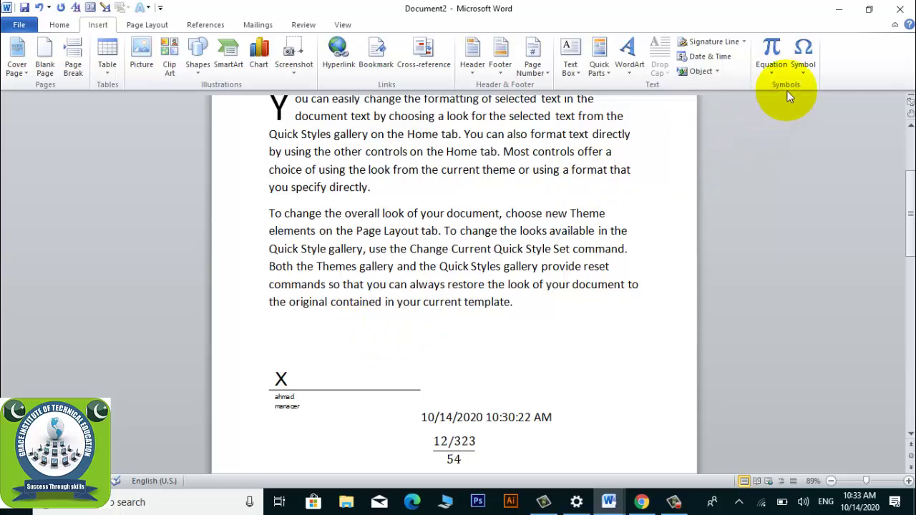
pyautogui.click(799, 73)
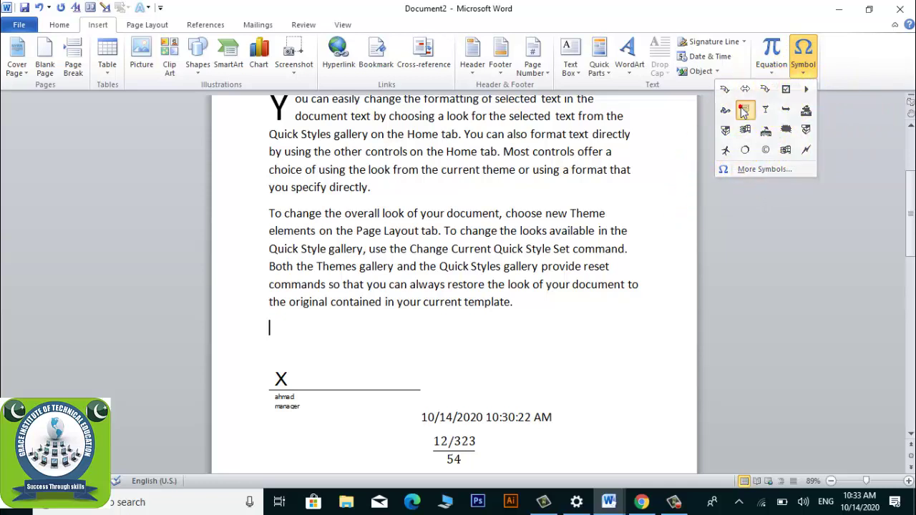
pyautogui.click(745, 109)
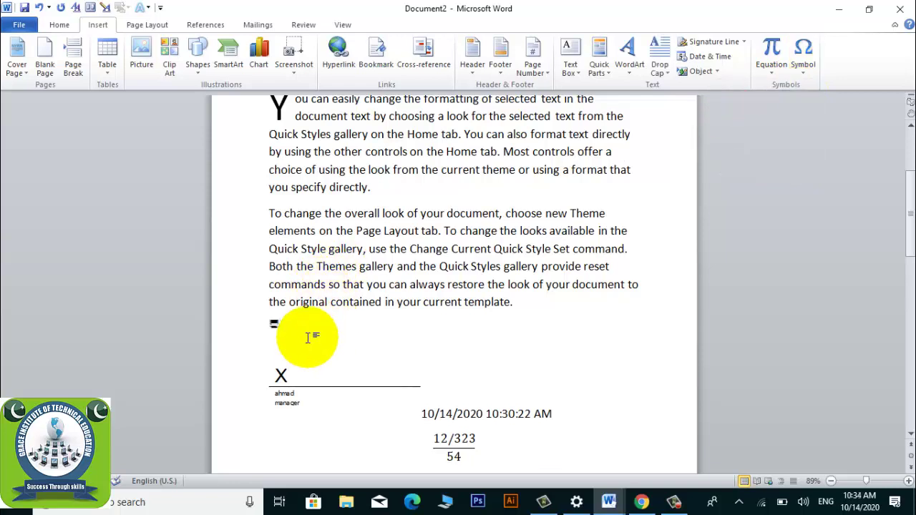
pyautogui.press('BackSpace')
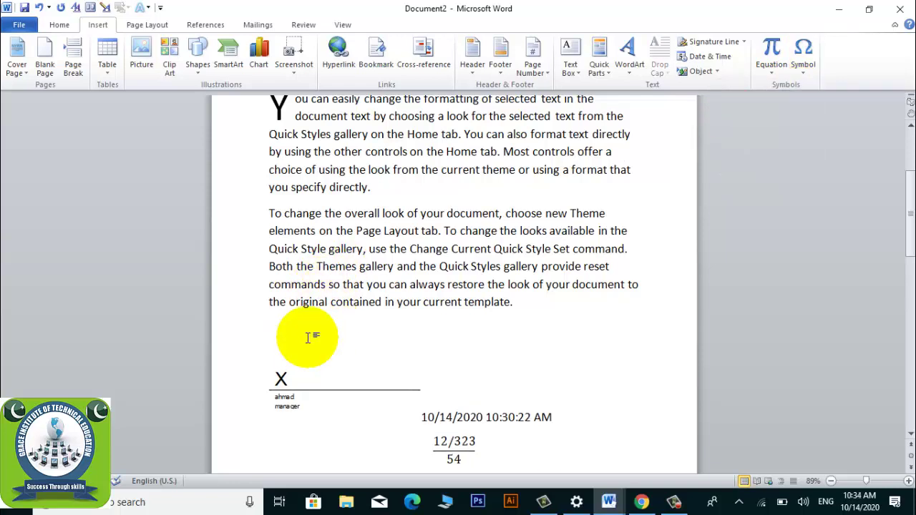
# - Put the caret right after 'template.' and reopen the quick symbols list
pyautogui.click(267, 212)
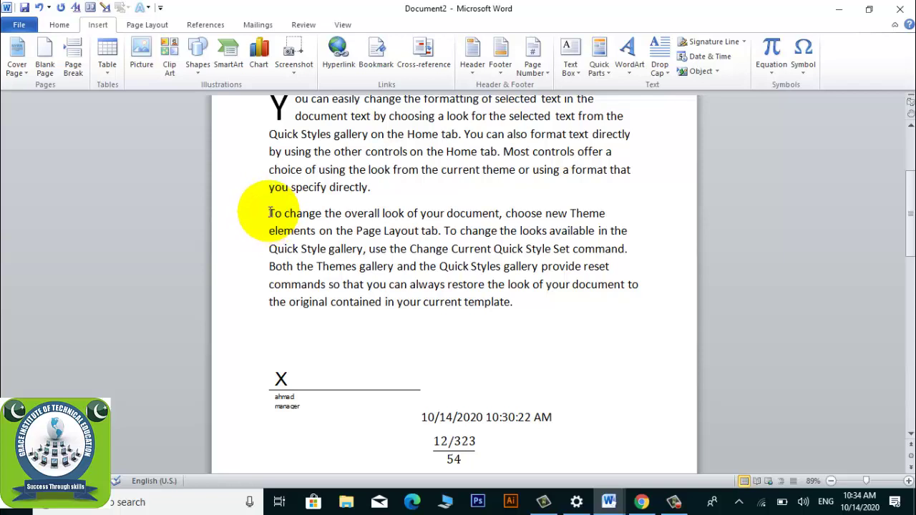
pyautogui.click(269, 213)
pyautogui.moveTo(268, 213)
pyautogui.mouseDown()
pyautogui.moveTo(601, 315)
pyautogui.moveTo(269, 212)
pyautogui.mouseUp()
pyautogui.click(540, 309)
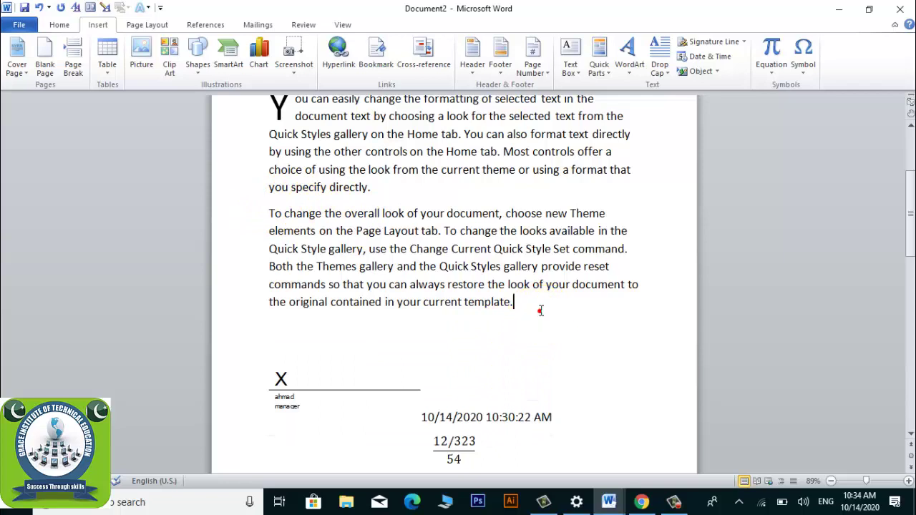
pyautogui.click(270, 212)
pyautogui.click(551, 301)
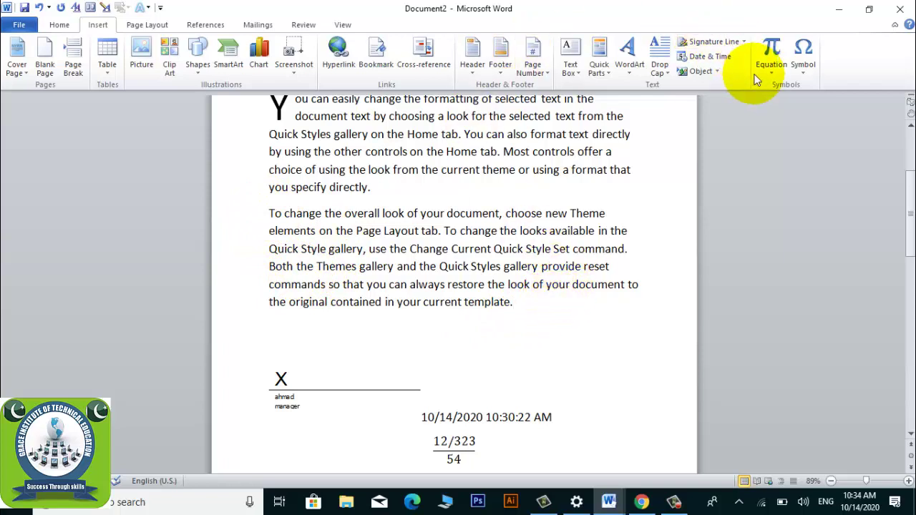
pyautogui.click(802, 73)
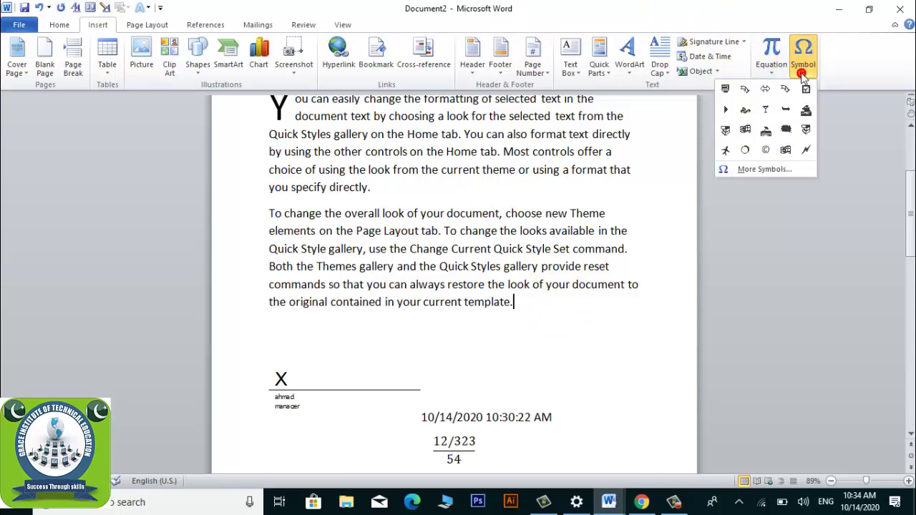
# - Insert the Webdings motorcycle symbol, character code 140, right after 'template.' using More Symbols
pyautogui.click(745, 168)
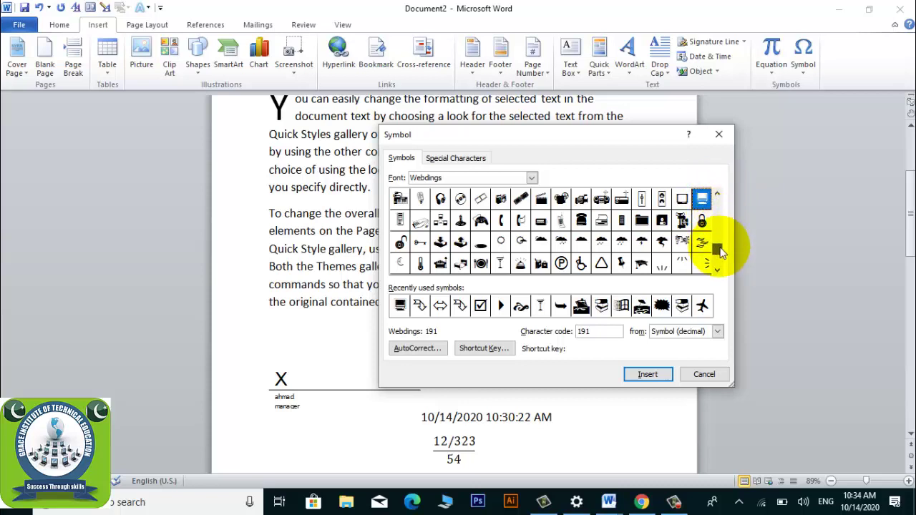
pyautogui.scroll(1, 727, 246)
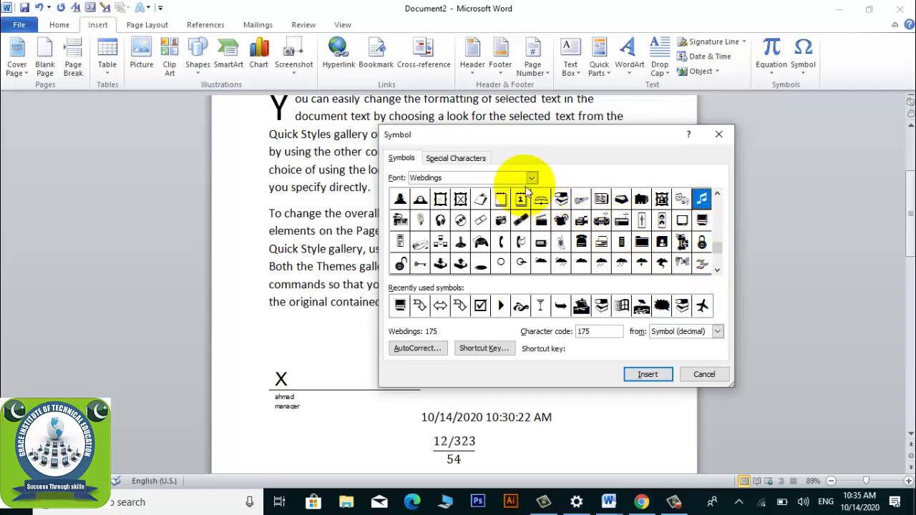
pyautogui.click(530, 178)
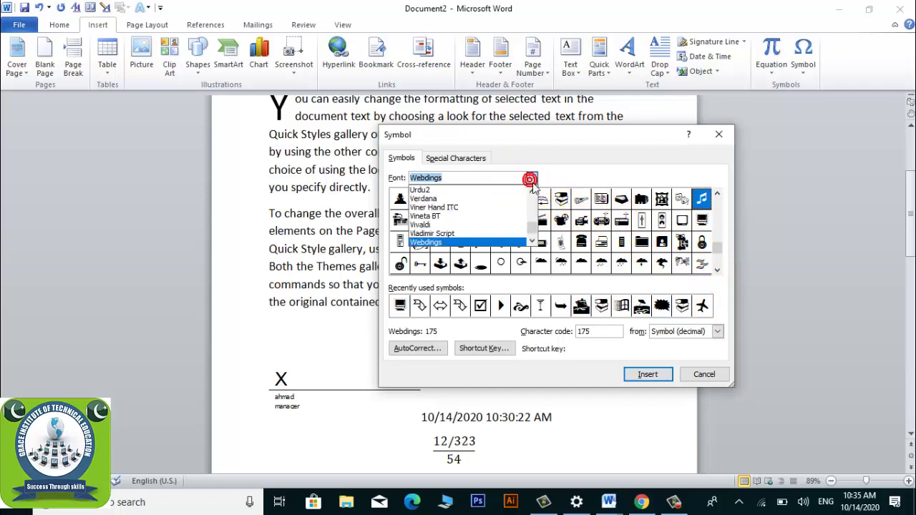
pyautogui.click(532, 242)
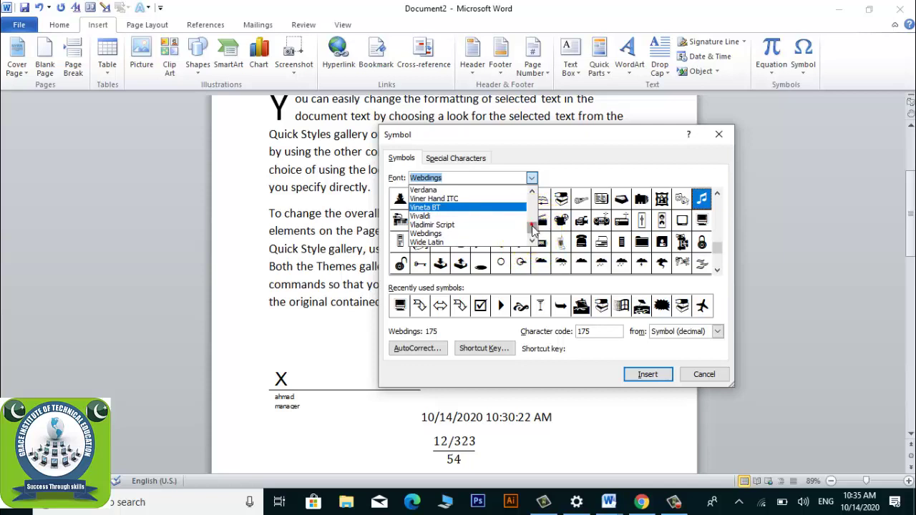
pyautogui.moveTo(532, 230); pyautogui.dragTo(540, 202)
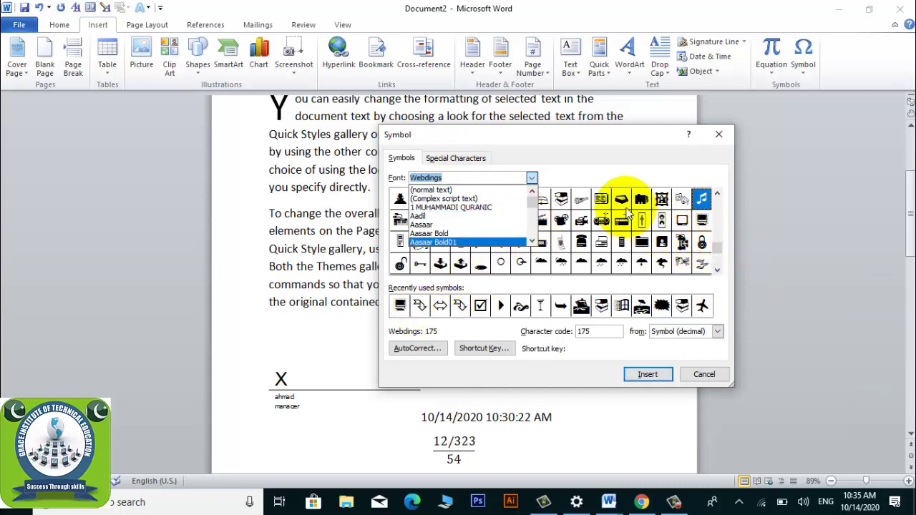
pyautogui.click(642, 264)
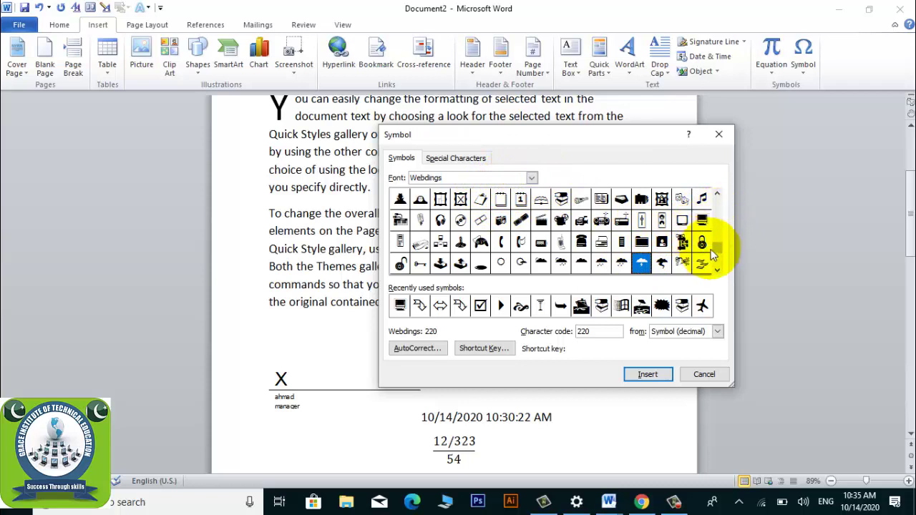
pyautogui.moveTo(718, 248); pyautogui.dragTo(726, 226)
pyautogui.click(726, 226)
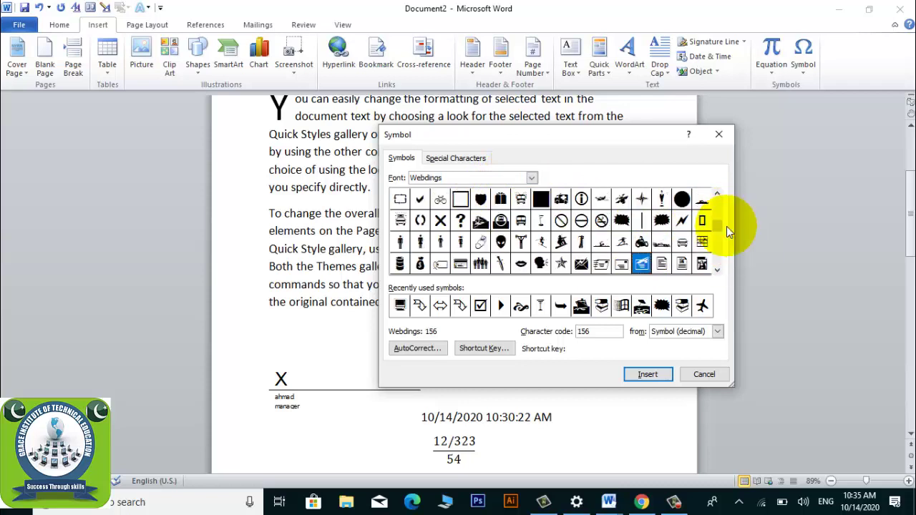
pyautogui.click(641, 242)
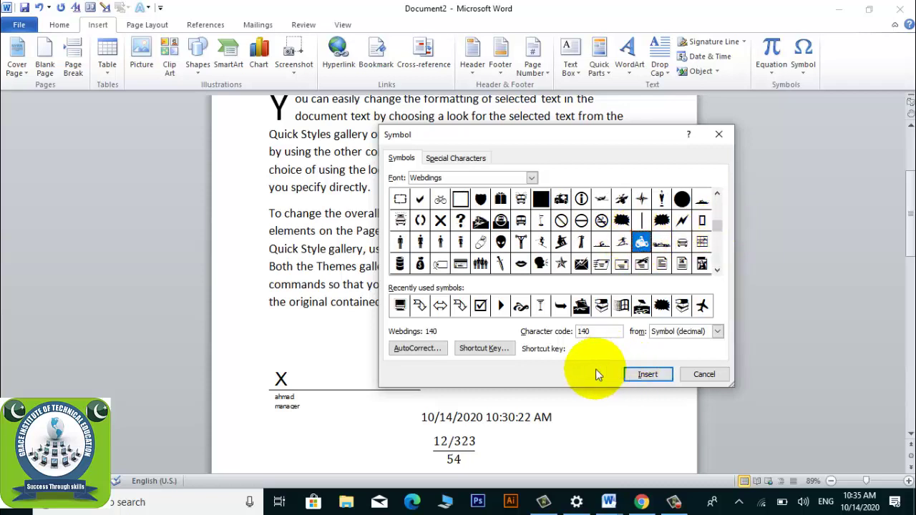
pyautogui.click(647, 375)
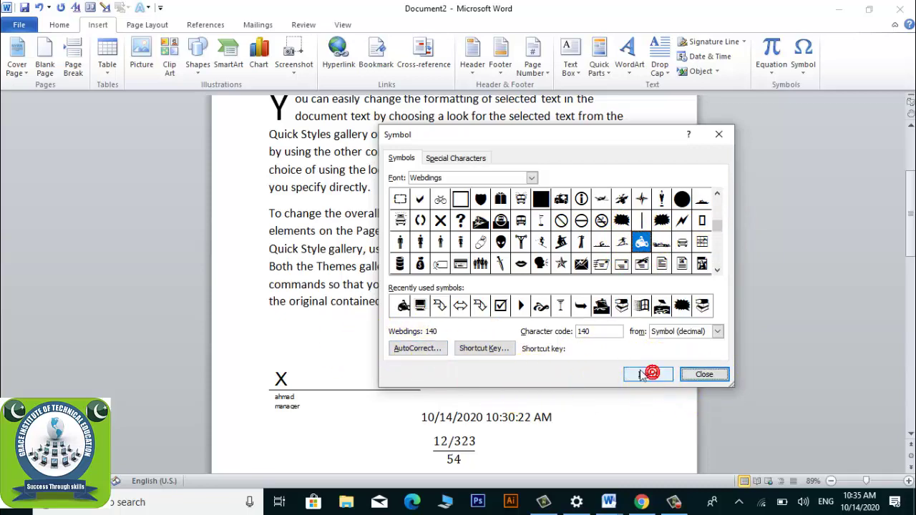
pyautogui.click(697, 380)
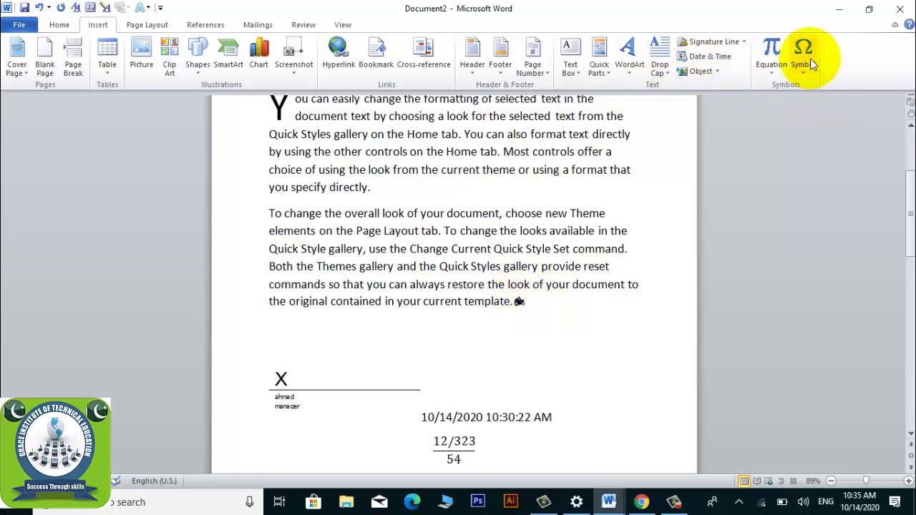
# - Place the caret after the motorcycle symbol and open the Insert tab's Symbol dropdown again
pyautogui.click(533, 306)
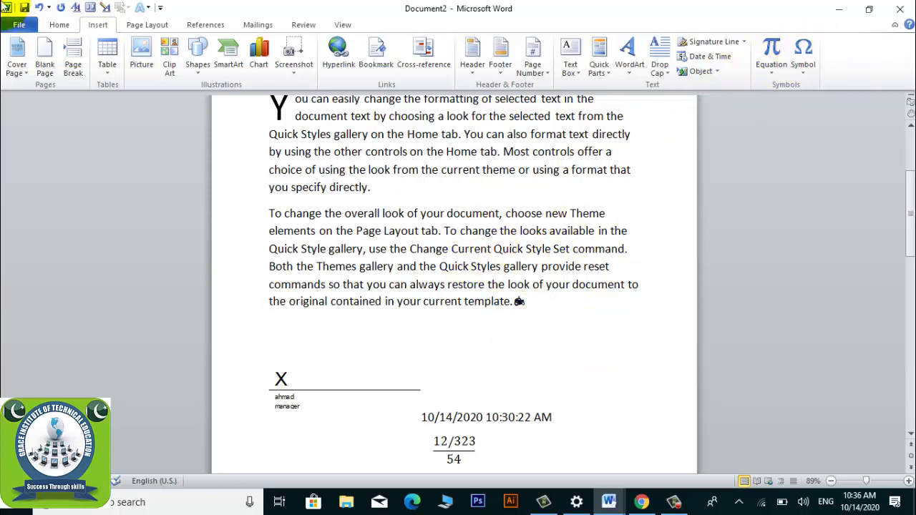
pyautogui.click(60, 25)
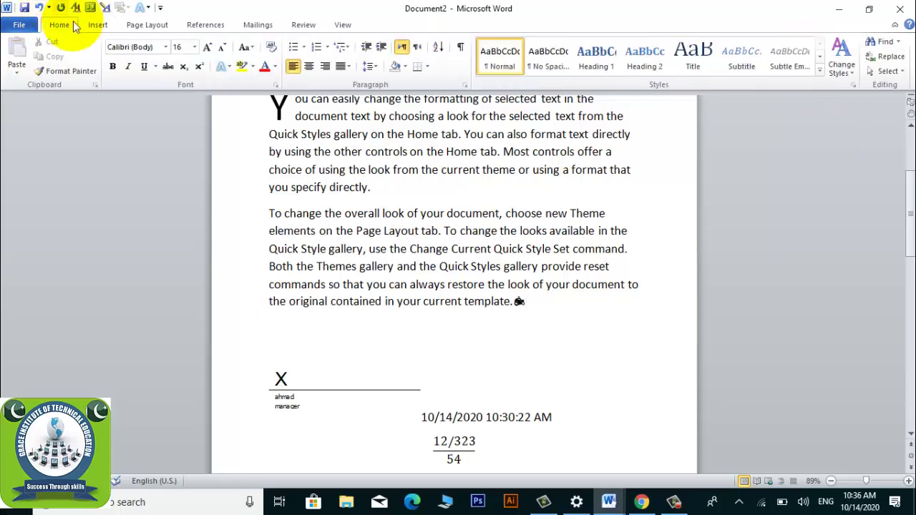
pyautogui.click(98, 25)
pyautogui.click(801, 64)
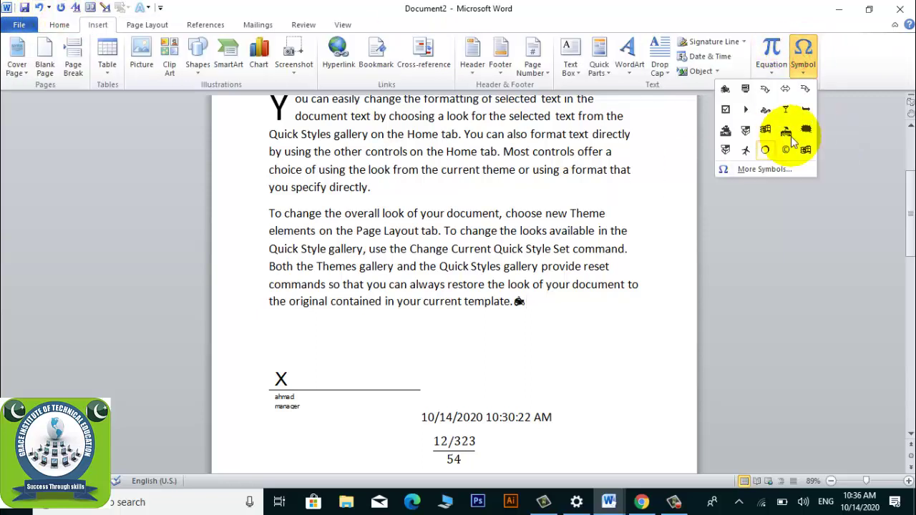
pyautogui.click(762, 174)
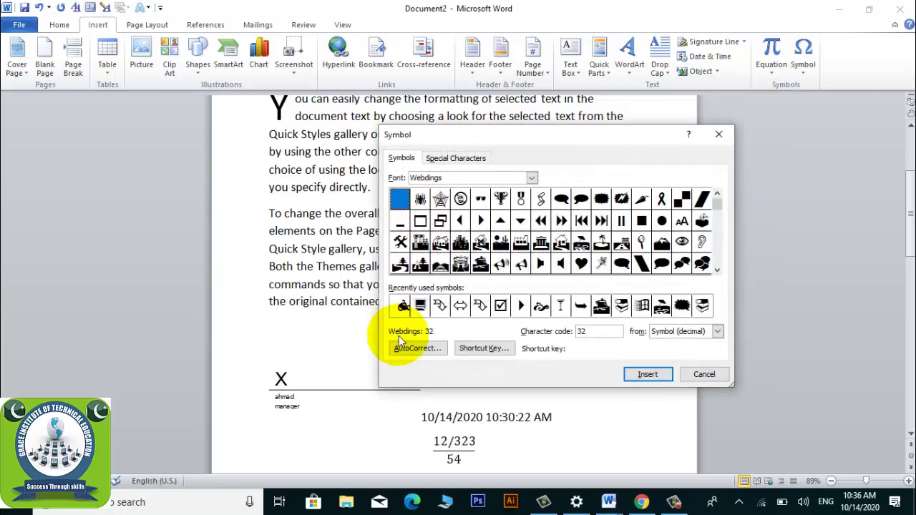
pyautogui.click(701, 377)
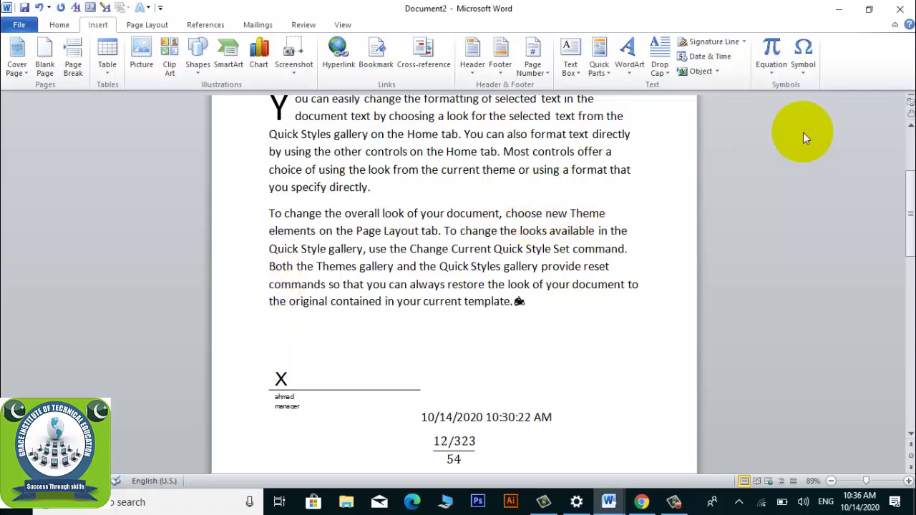
pyautogui.click(805, 50)
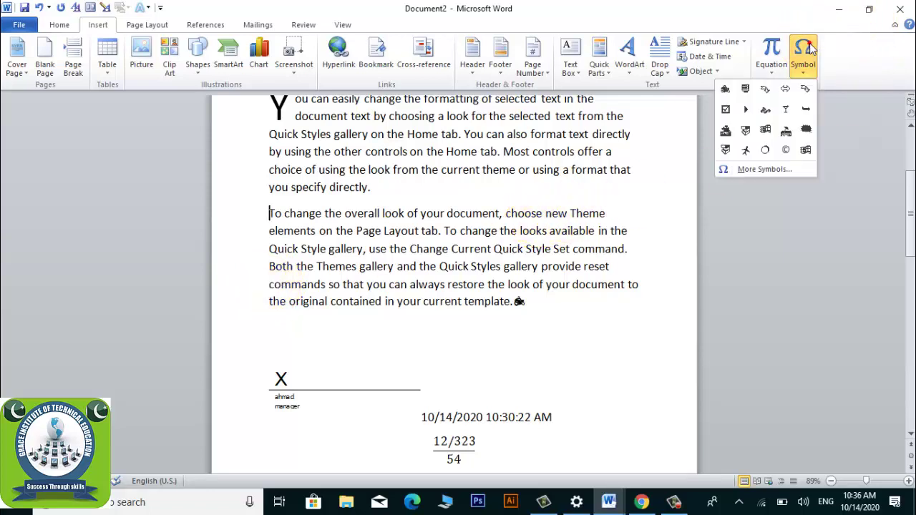
# - In More Symbols, pick the recently used Webdings 140 motorcycle and open its Shortcut Key settings
pyautogui.click(760, 169)
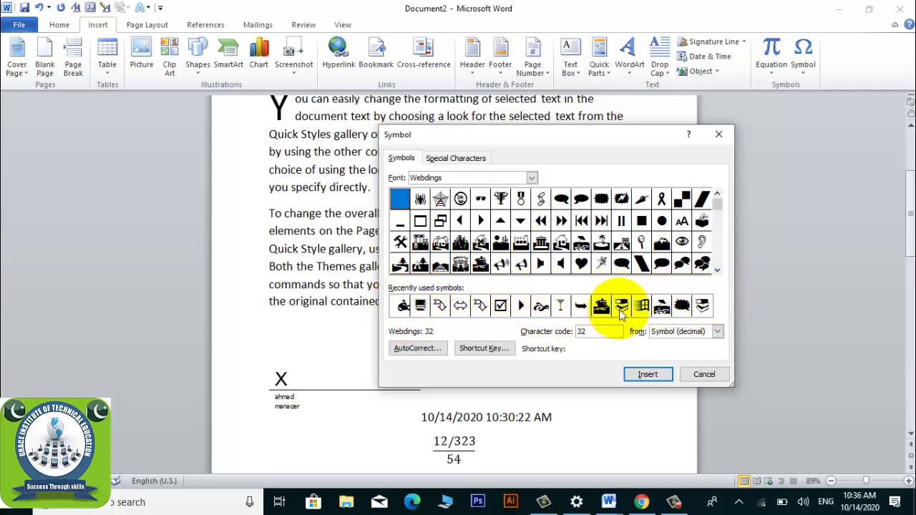
pyautogui.click(401, 307)
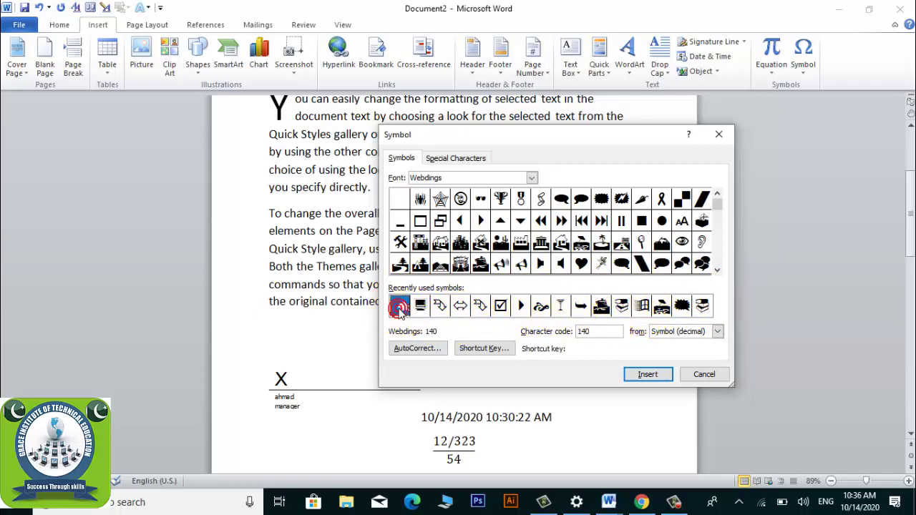
pyautogui.click(465, 348)
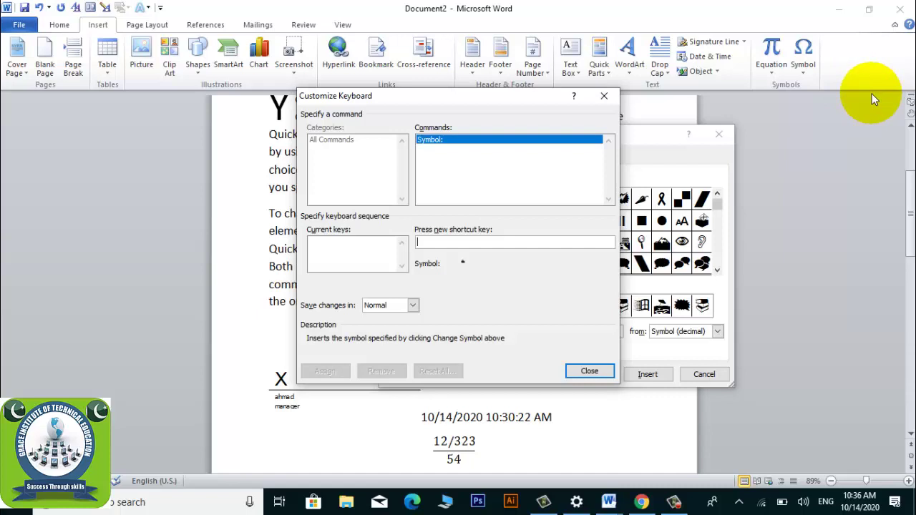
# - Assign Ctrl+8 to the Webdings 140 motorcycle symbol and close both dialogs
pyautogui.hotkey('ctrl', '8')
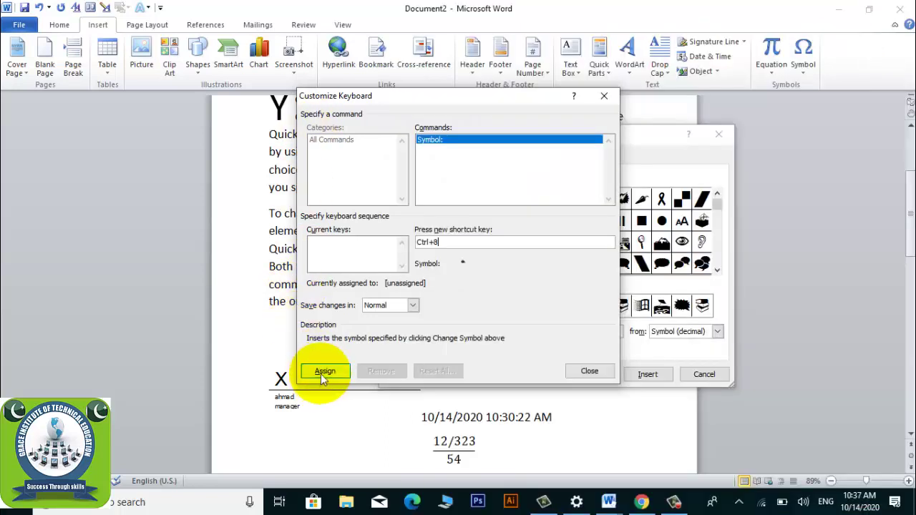
pyautogui.click(321, 375)
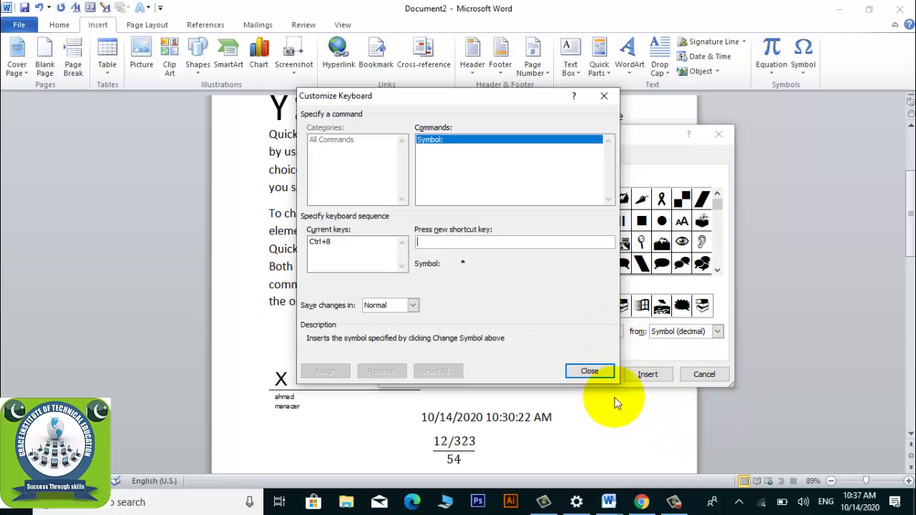
pyautogui.click(594, 372)
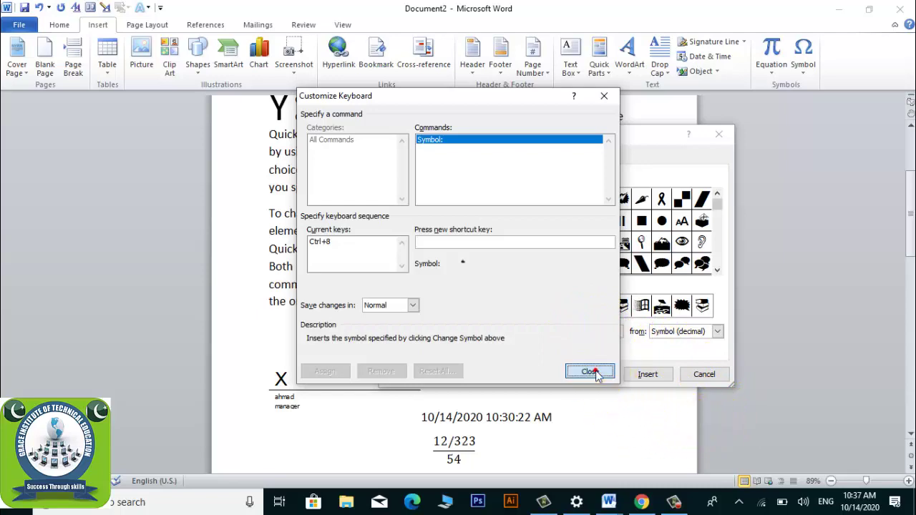
pyautogui.click(693, 375)
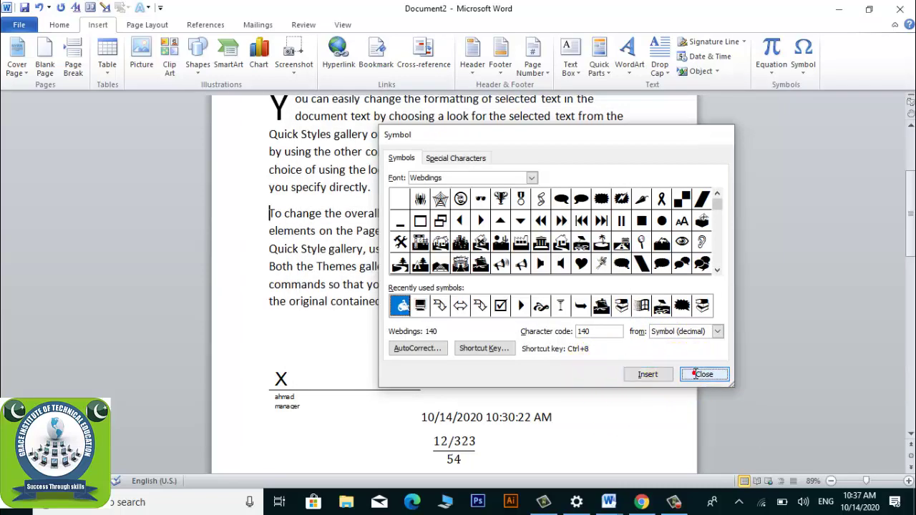
# - Use the shortcut to add motorcycles at the 'To change' start, and after 'directly.', 'Home tab.', 'document look.'
pyautogui.click(263, 219)
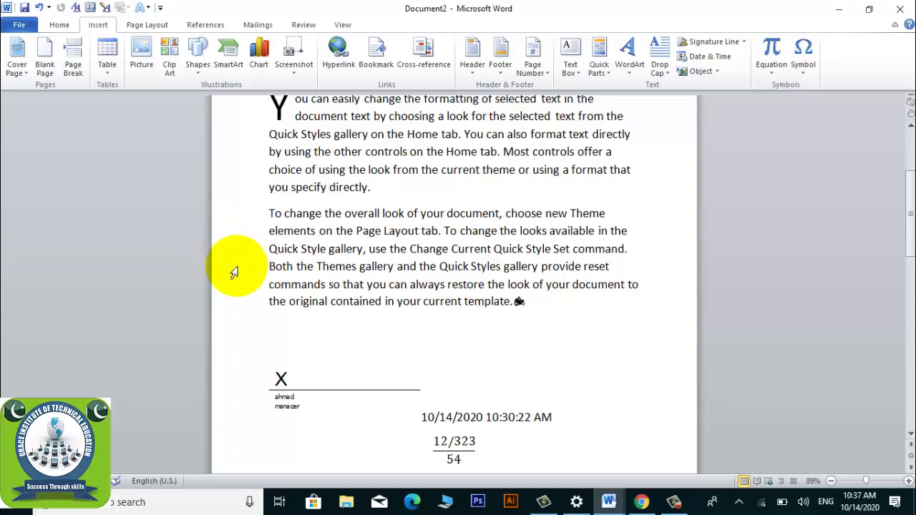
pyautogui.hotkey('ctrl', 'y')
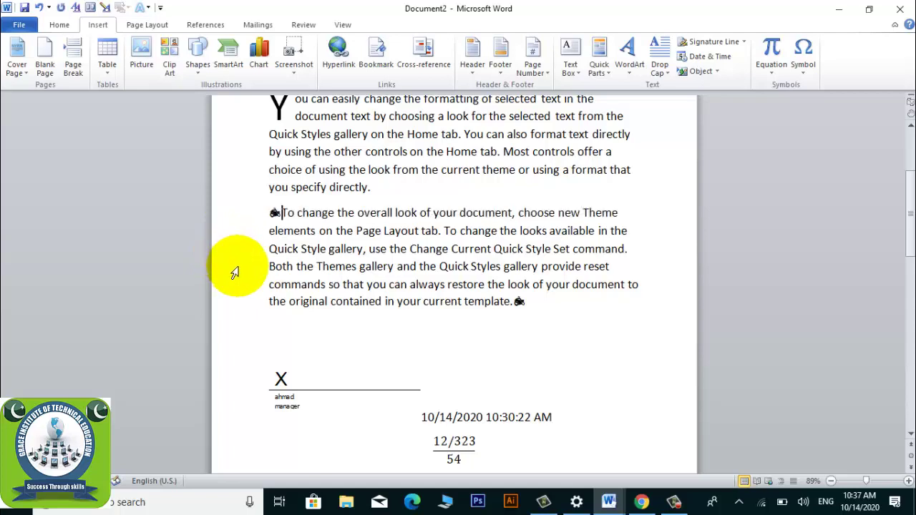
pyautogui.scroll(2, 236, 268)
pyautogui.scroll(1, 265, 252)
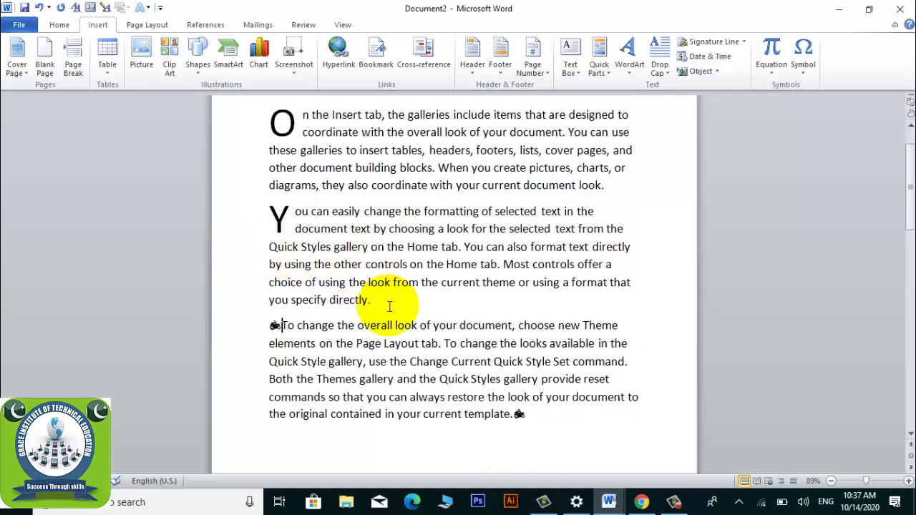
pyautogui.hotkey('ctrl', 'y')
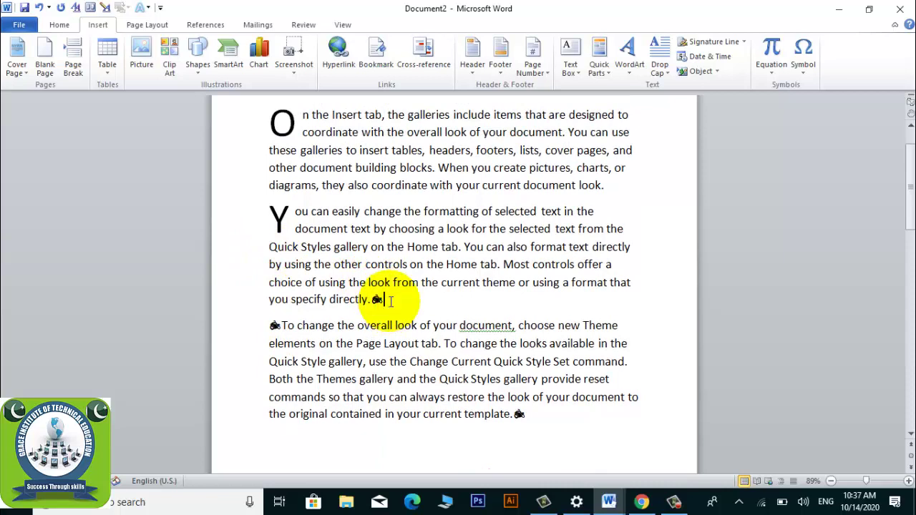
pyautogui.scroll(2, 390, 297)
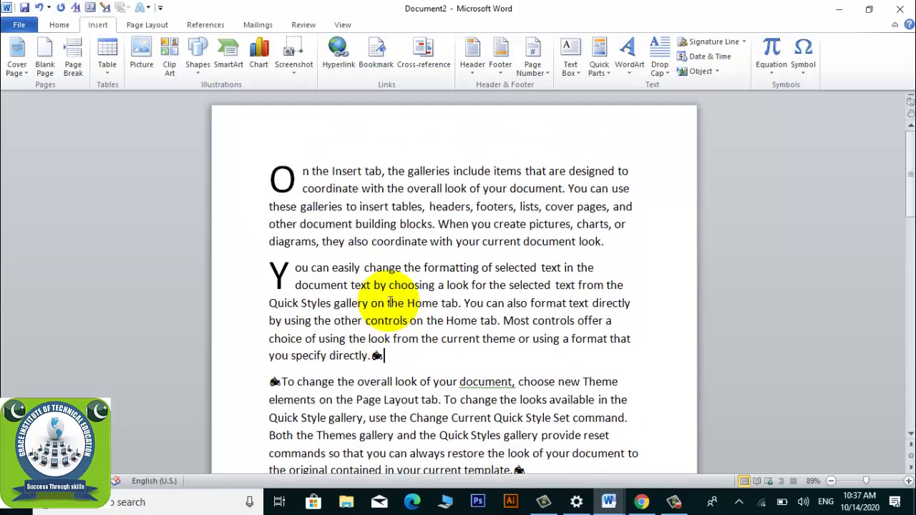
pyautogui.click(461, 302)
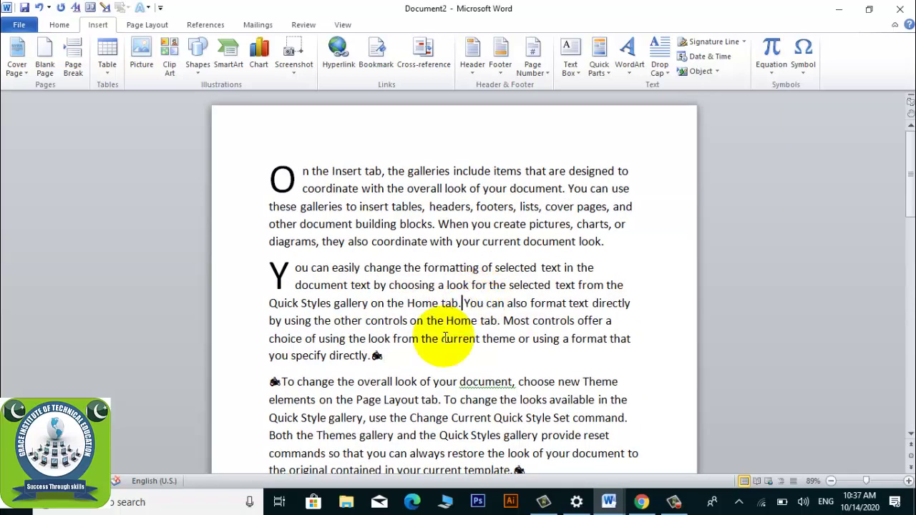
pyautogui.hotkey('ctrl', 'y')
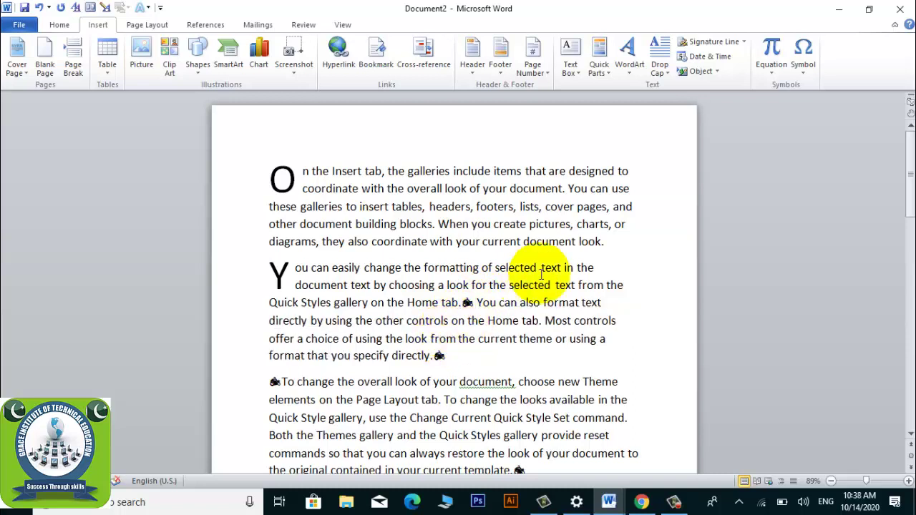
pyautogui.click(608, 242)
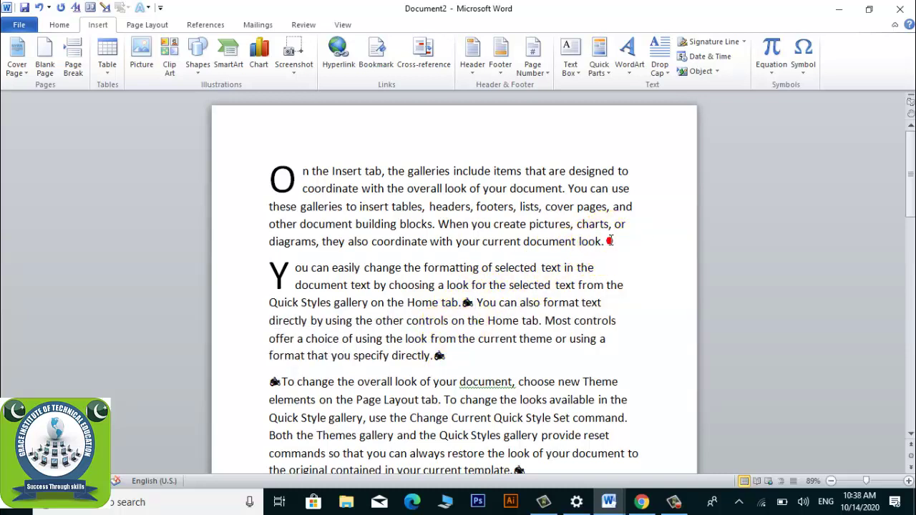
pyautogui.hotkey('ctrl', 'y')
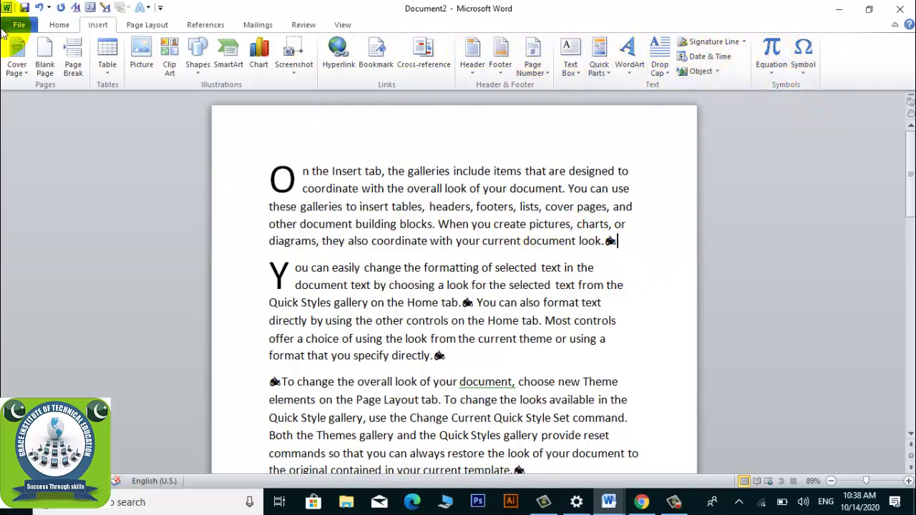
pyautogui.click(51, 28)
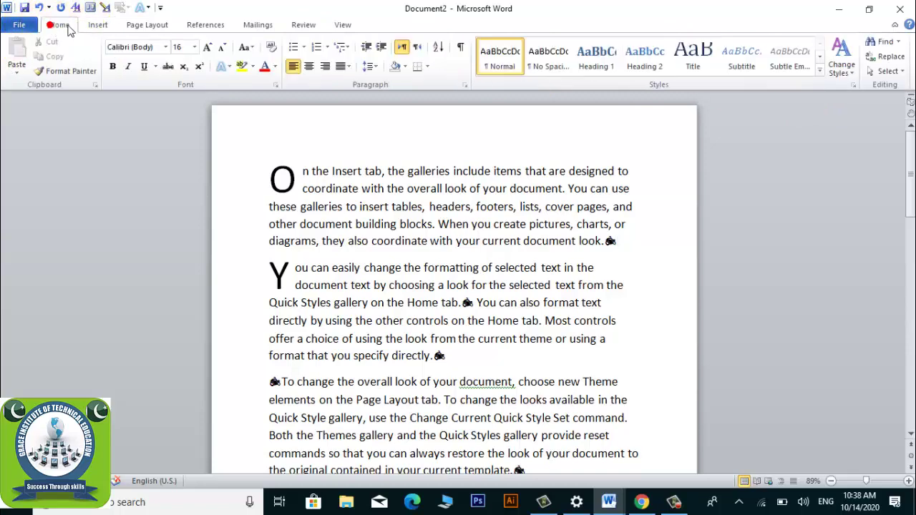
pyautogui.click(93, 27)
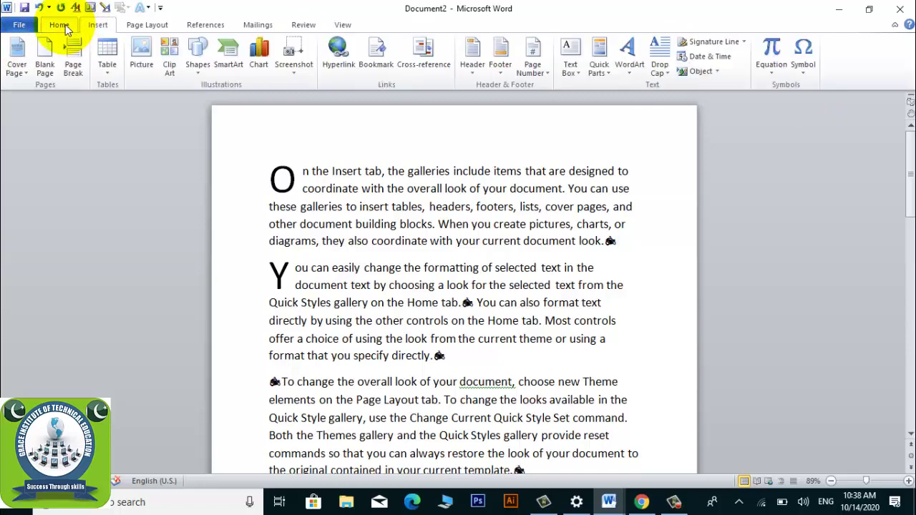
pyautogui.click(60, 25)
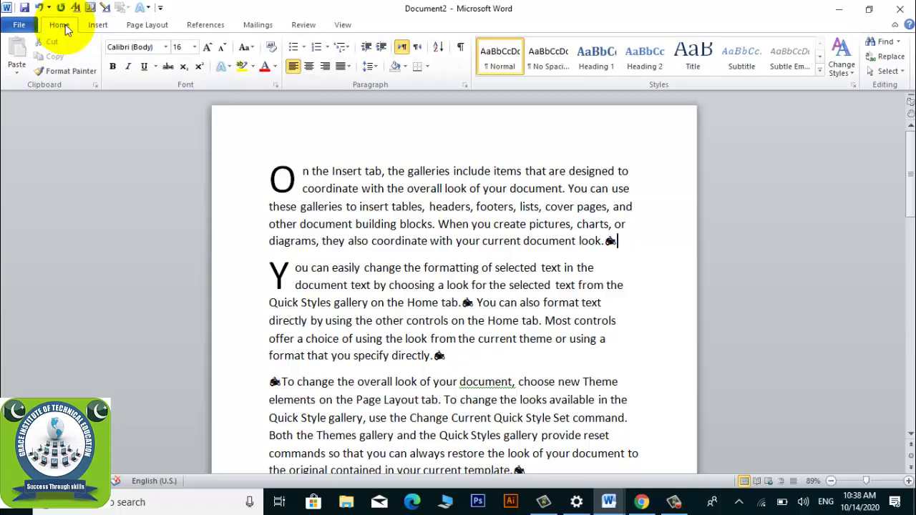
pyautogui.click(97, 26)
pyautogui.click(73, 27)
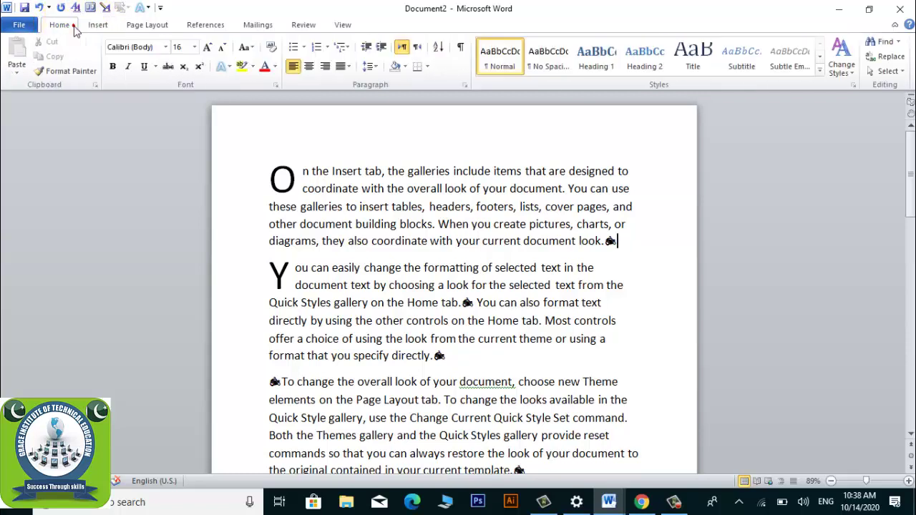
pyautogui.click(97, 26)
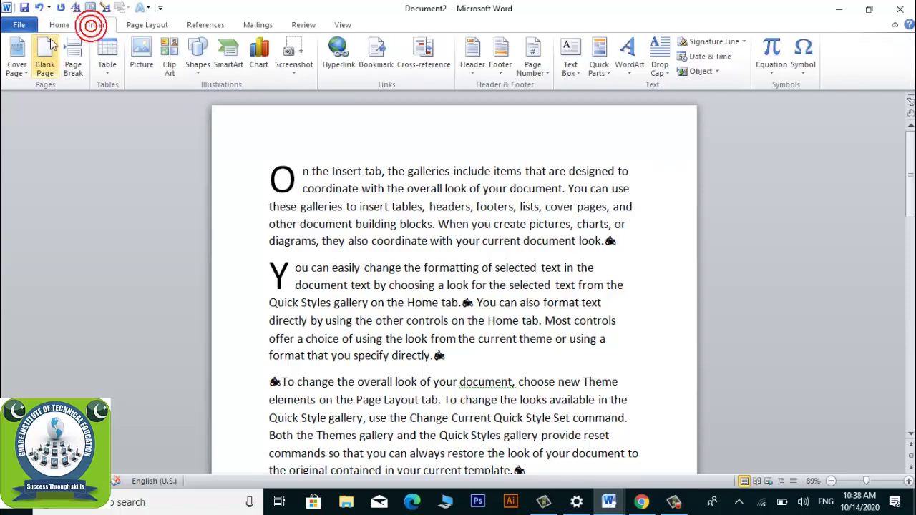
pyautogui.click(543, 367)
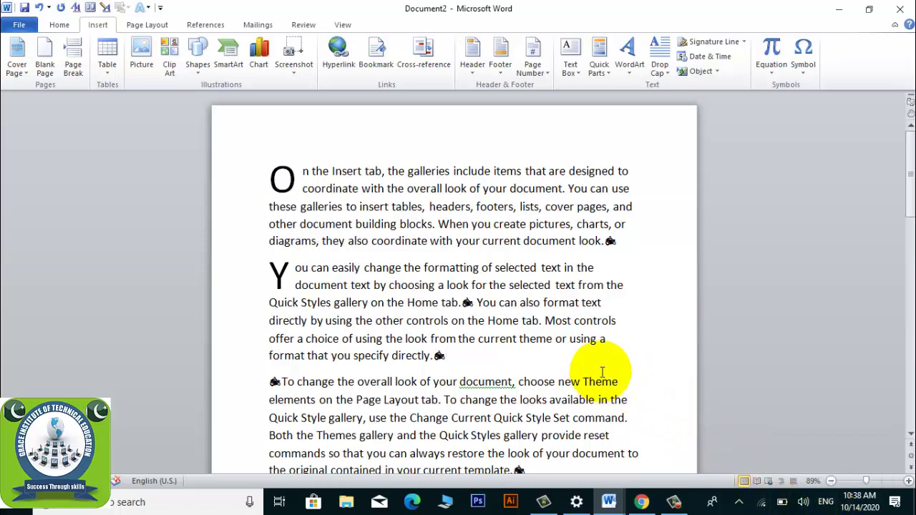
pyautogui.click(673, 502)
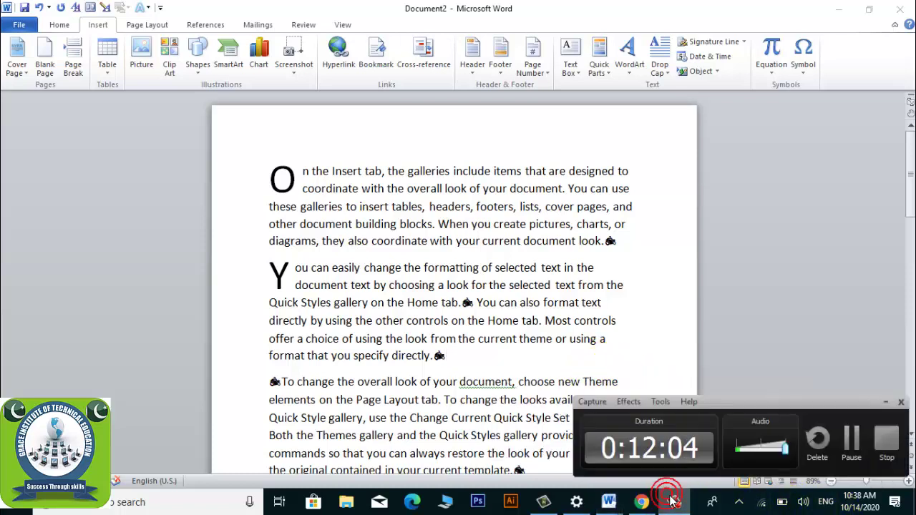